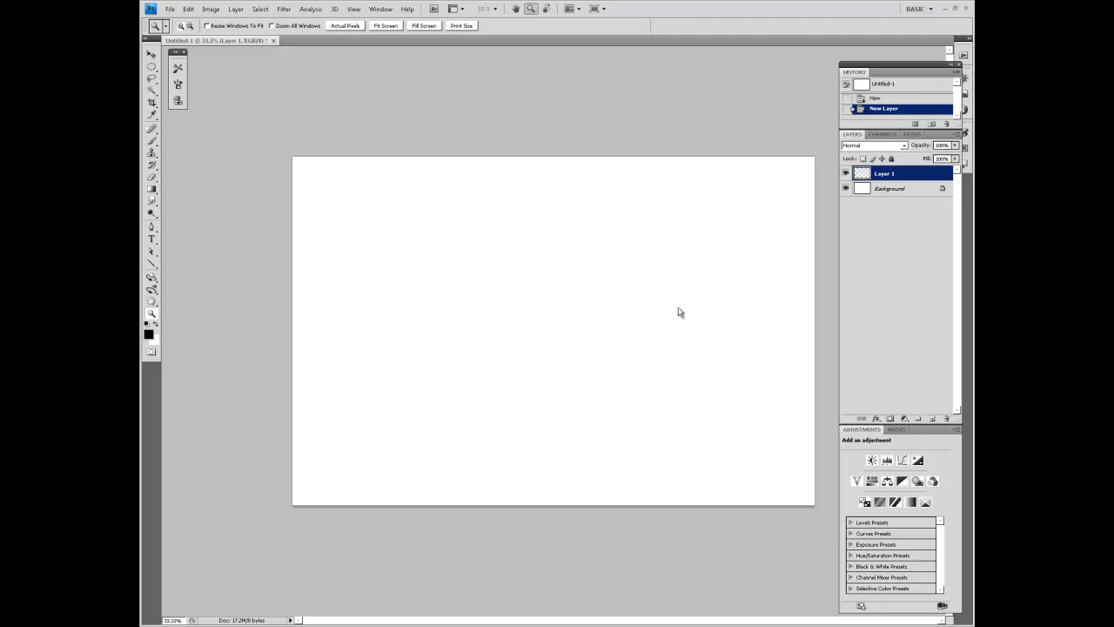
# Step: Draw a long horizontal bar with a solid black left end near the canvas top, using a small black brush at 100% hardness
pyautogui.click(150, 336)
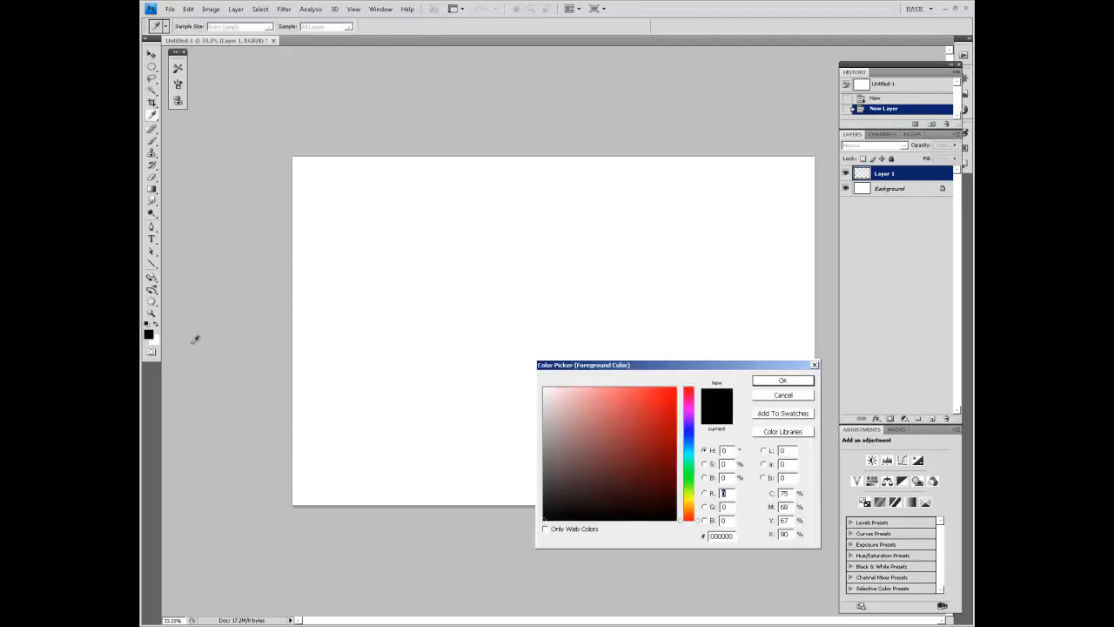
pyautogui.click(755, 383)
pyautogui.press('z')
pyautogui.press('b')
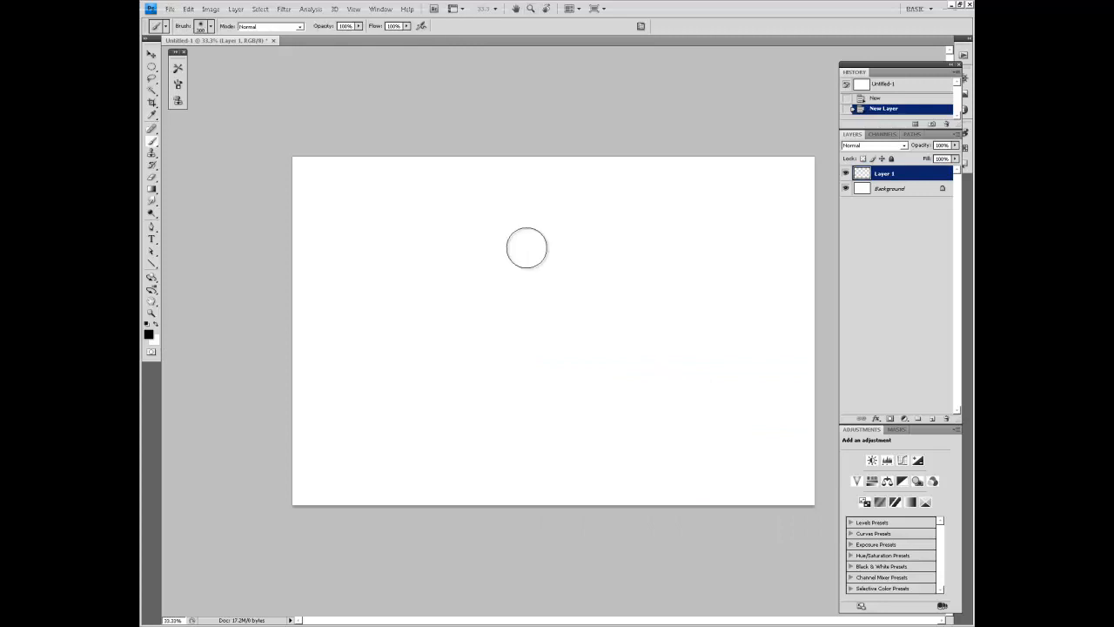
pyautogui.rightClick(533, 228)
pyautogui.moveTo(619, 290); pyautogui.dragTo(652, 300)
pyautogui.click(551, 262)
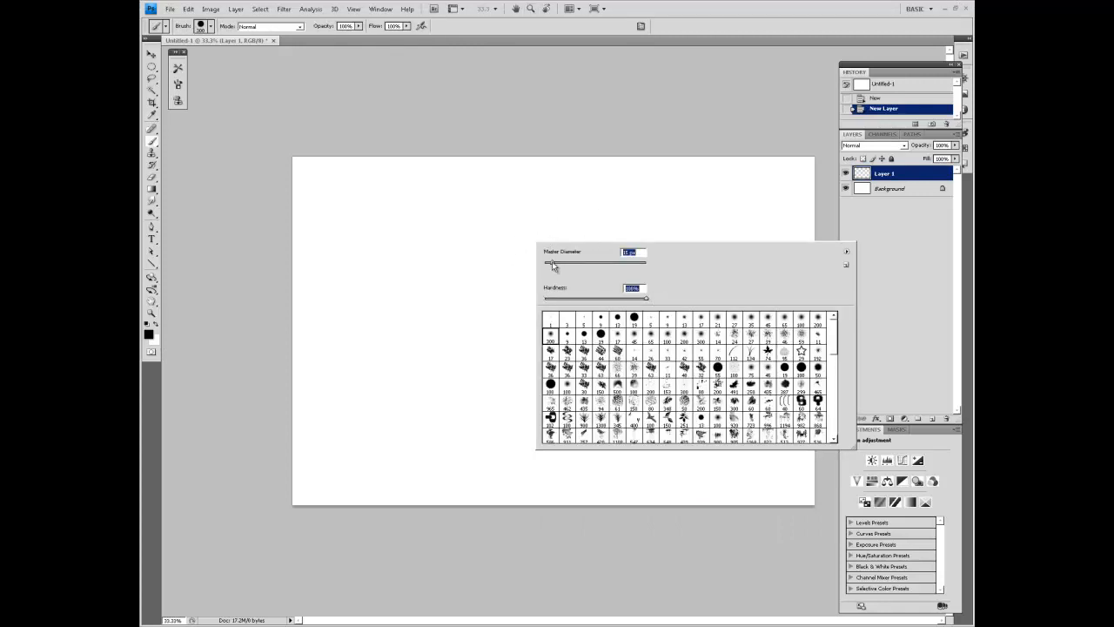
pyautogui.moveTo(439, 204)
pyautogui.mouseDown()
pyautogui.moveTo(466, 195)
pyautogui.moveTo(438, 199)
pyautogui.moveTo(465, 213)
pyautogui.moveTo(452, 200)
pyautogui.moveTo(440, 222)
pyautogui.moveTo(458, 199)
pyautogui.moveTo(450, 208)
pyautogui.moveTo(440, 195)
pyautogui.moveTo(468, 194)
pyautogui.moveTo(444, 220)
pyautogui.moveTo(492, 191)
pyautogui.moveTo(651, 193)
pyautogui.mouseUp()
pyautogui.moveTo(463, 221)
pyautogui.mouseDown()
pyautogui.moveTo(659, 212)
pyautogui.moveTo(657, 194)
pyautogui.mouseUp()
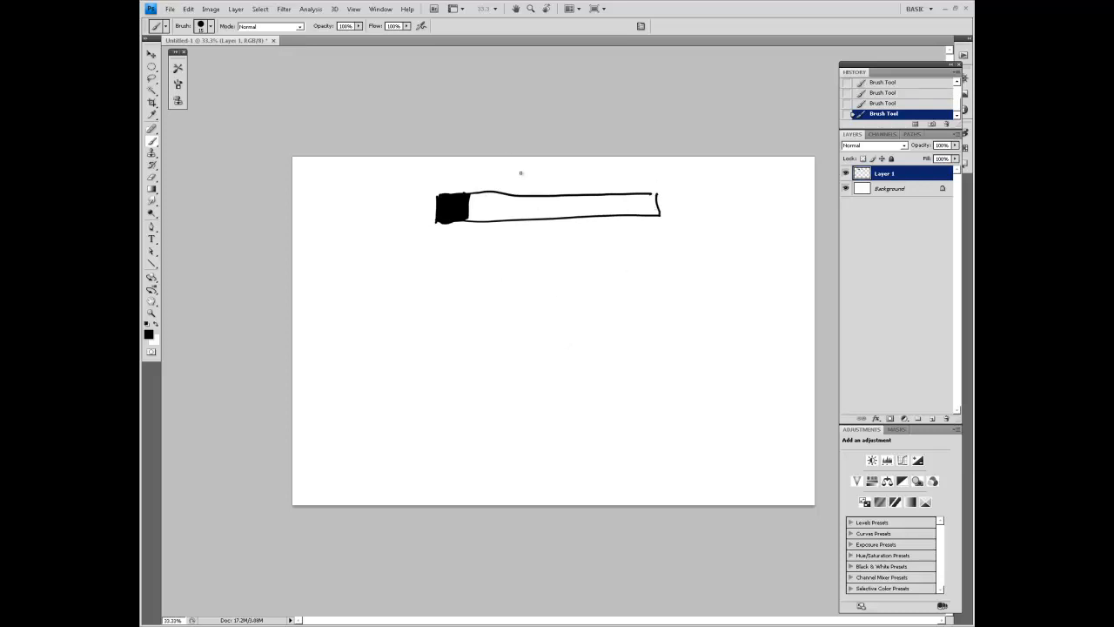
pyautogui.press('i')
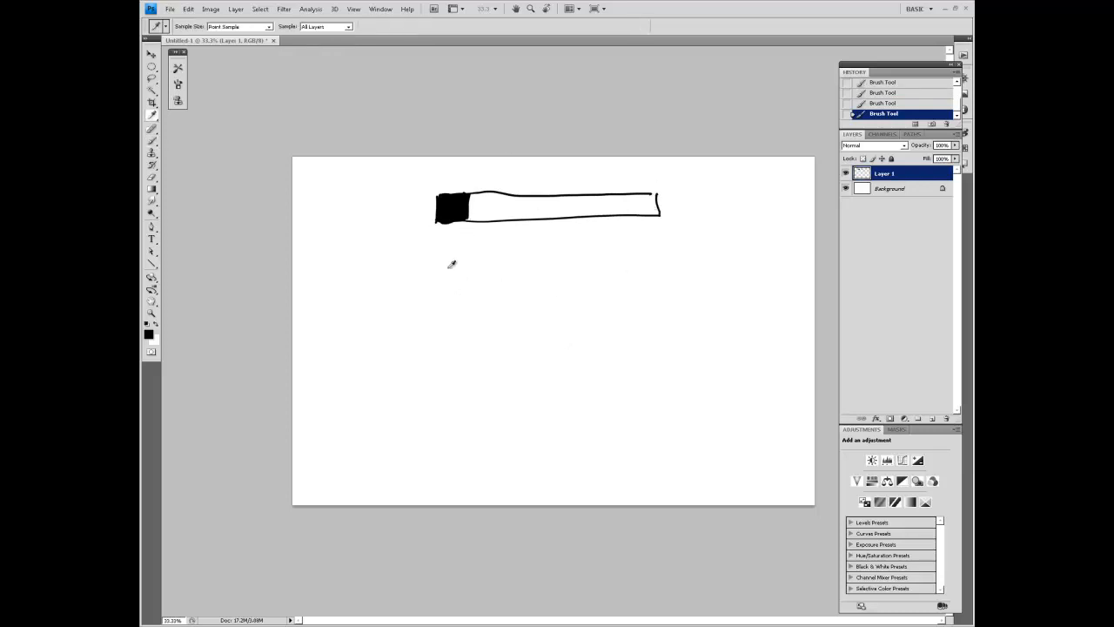
pyautogui.press('g')
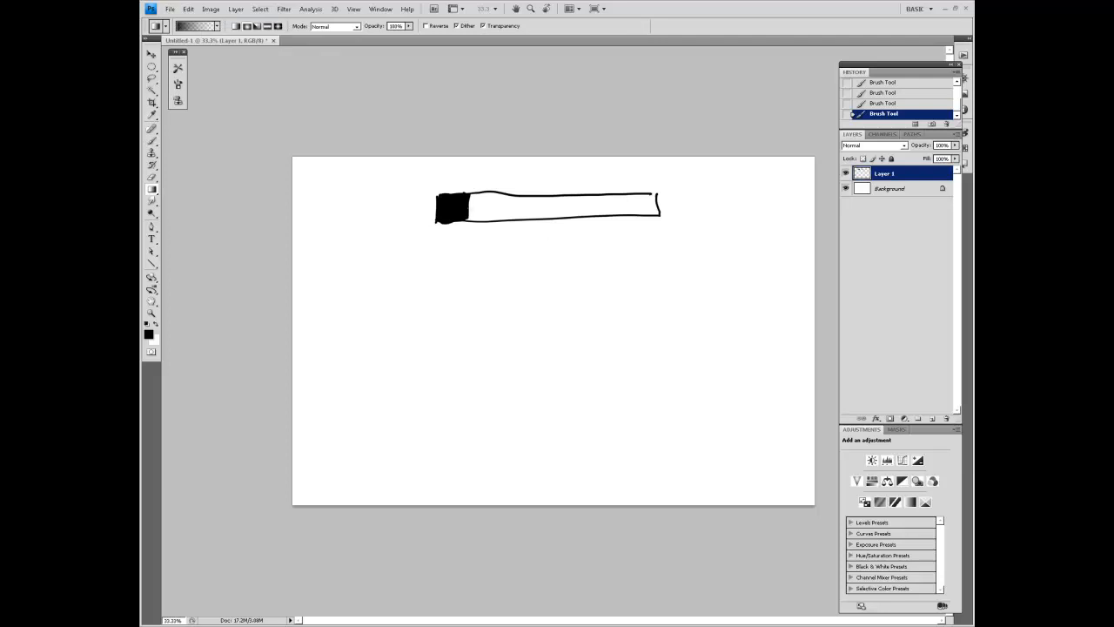
pyautogui.moveTo(469, 209); pyautogui.dragTo(662, 207)
pyautogui.hotkey('ctrl', 'z')
# Step: Select the whole drawn bar with the Rectangular Marquee
pyautogui.press('m')
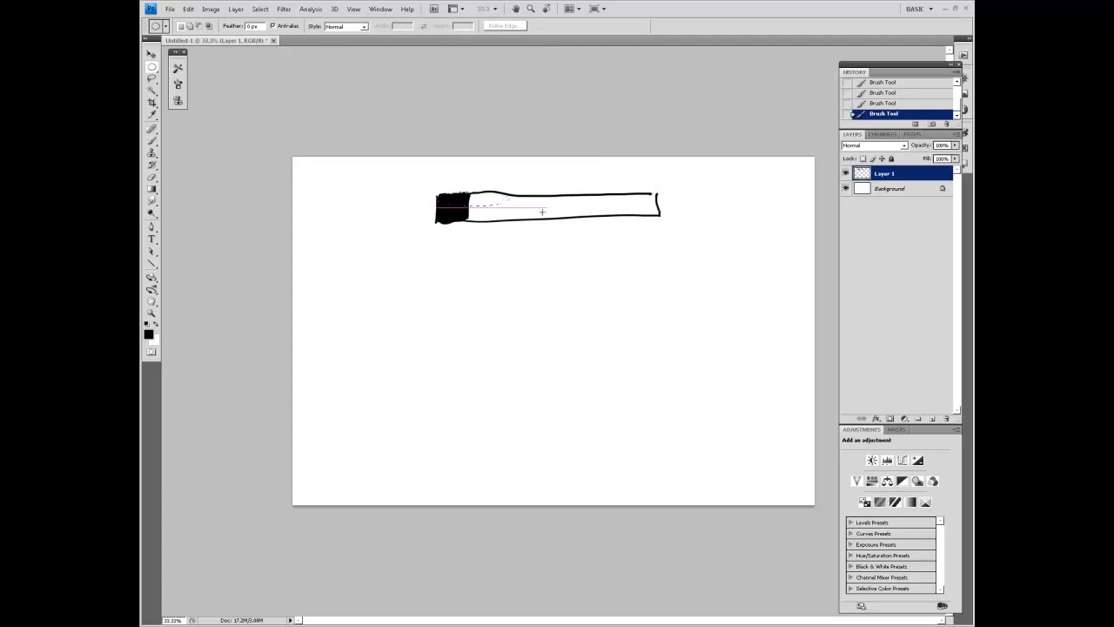
pyautogui.click(152, 67)
pyautogui.click(202, 66)
pyautogui.moveTo(659, 219); pyautogui.dragTo(660, 218)
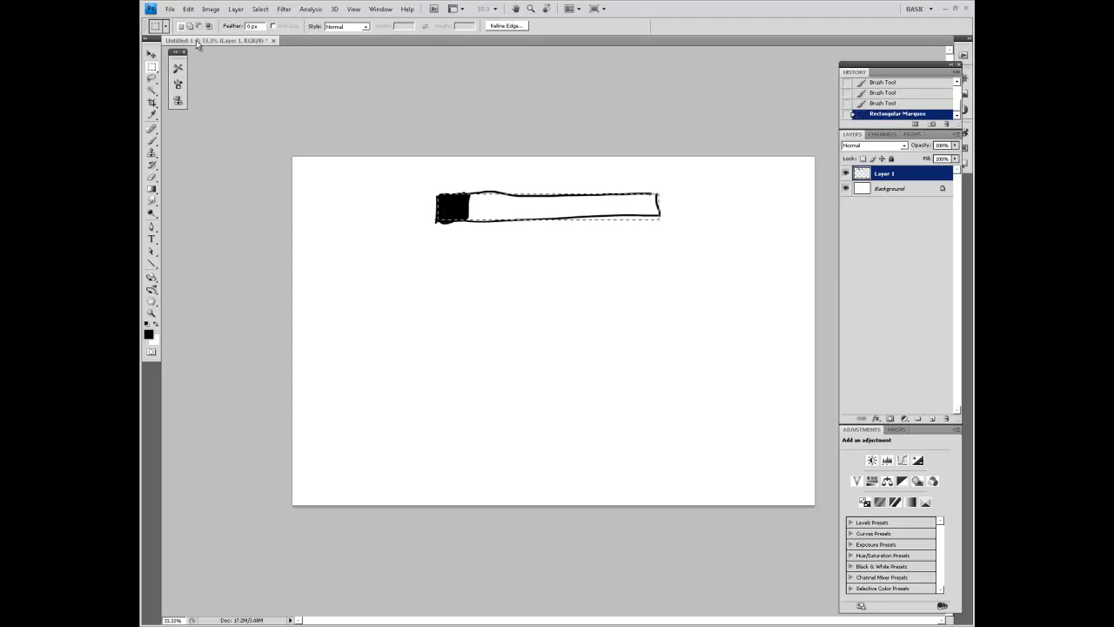
# Step: Fill the selected bar with the Foreground to Background gradient, black on the left to white on the right, and deselect it
pyautogui.press('g')
pyautogui.click(202, 26)
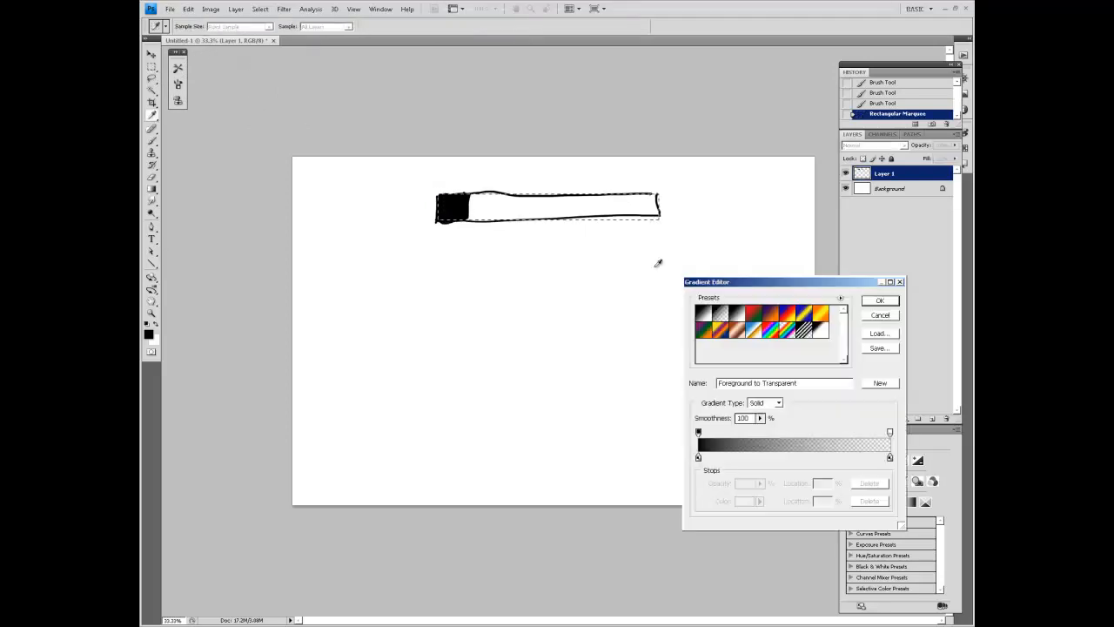
pyautogui.click(704, 319)
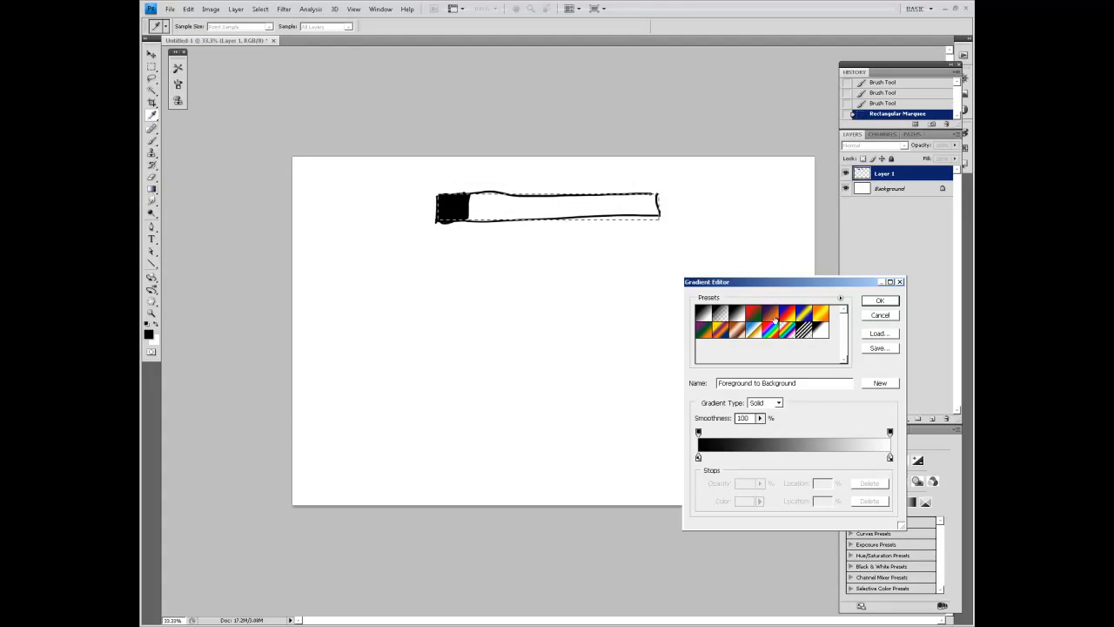
pyautogui.moveTo(698, 459); pyautogui.dragTo(689, 436)
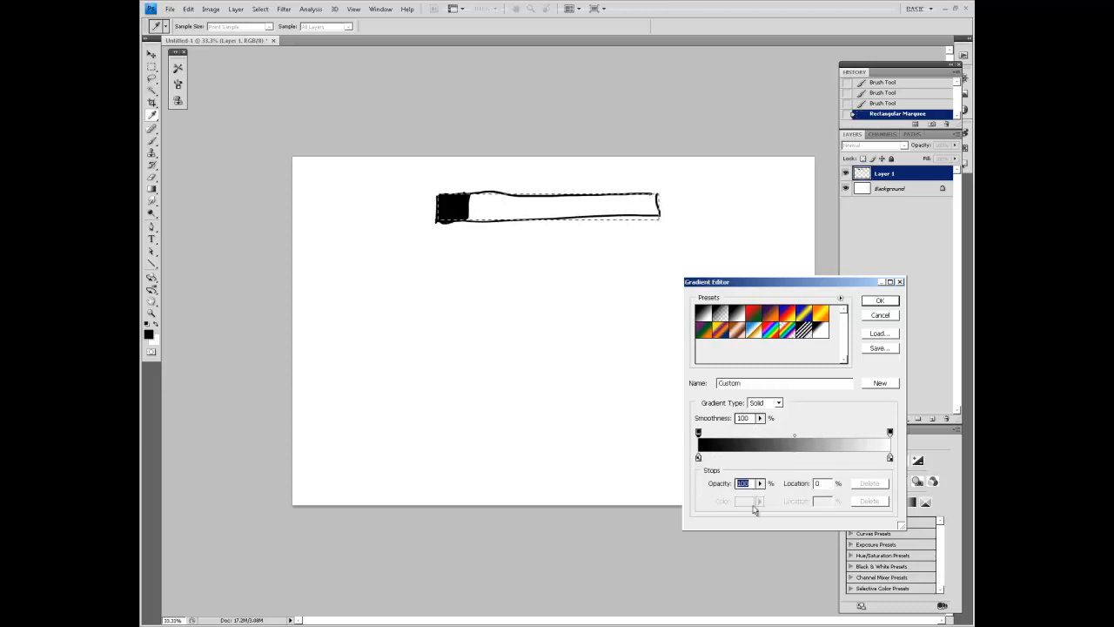
pyautogui.moveTo(726, 489)
pyautogui.mouseDown()
pyautogui.moveTo(714, 489)
pyautogui.moveTo(761, 487)
pyautogui.moveTo(744, 487)
pyautogui.mouseUp()
pyautogui.click(699, 459)
pyautogui.click(734, 458)
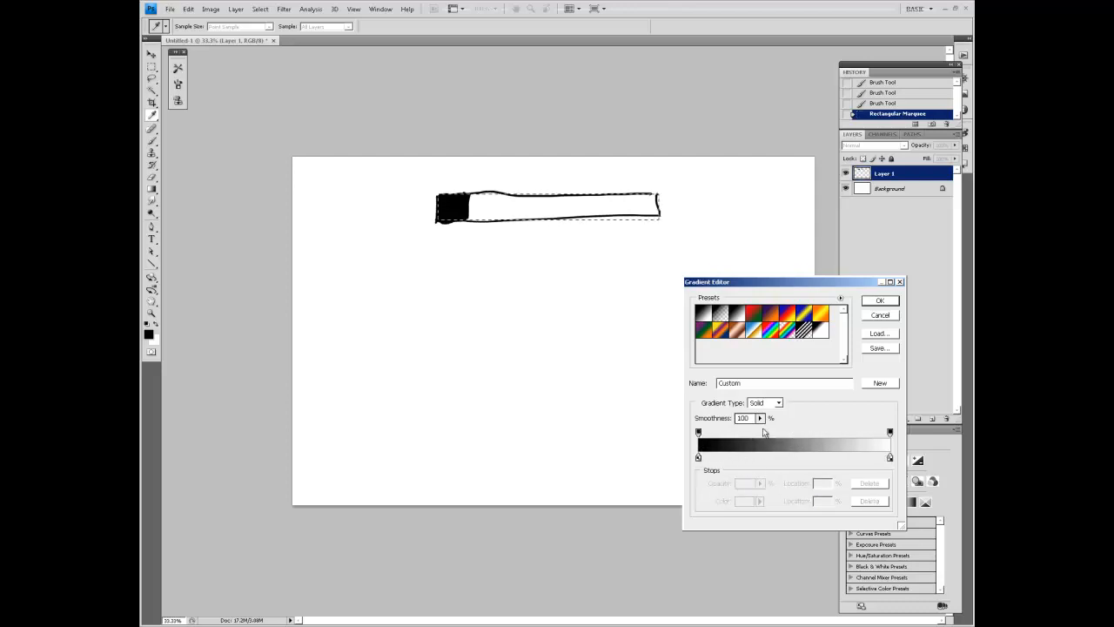
pyautogui.click(770, 434)
pyautogui.moveTo(771, 435); pyautogui.dragTo(768, 477)
pyautogui.click(889, 311)
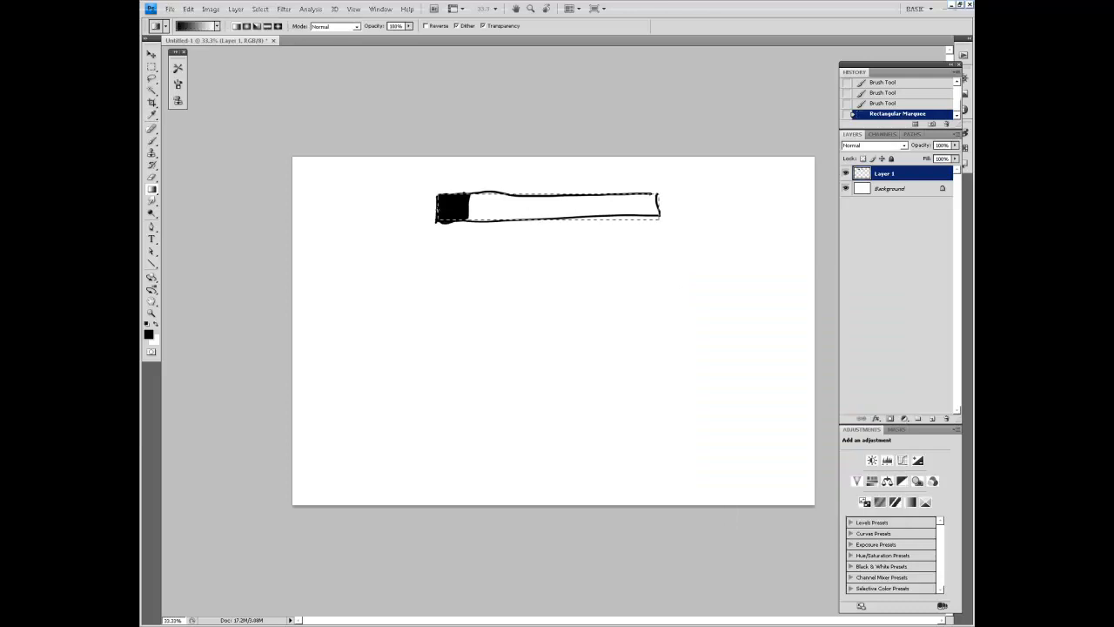
pyautogui.moveTo(653, 209); pyautogui.dragTo(657, 209)
pyautogui.hotkey('ctrl', 'd')
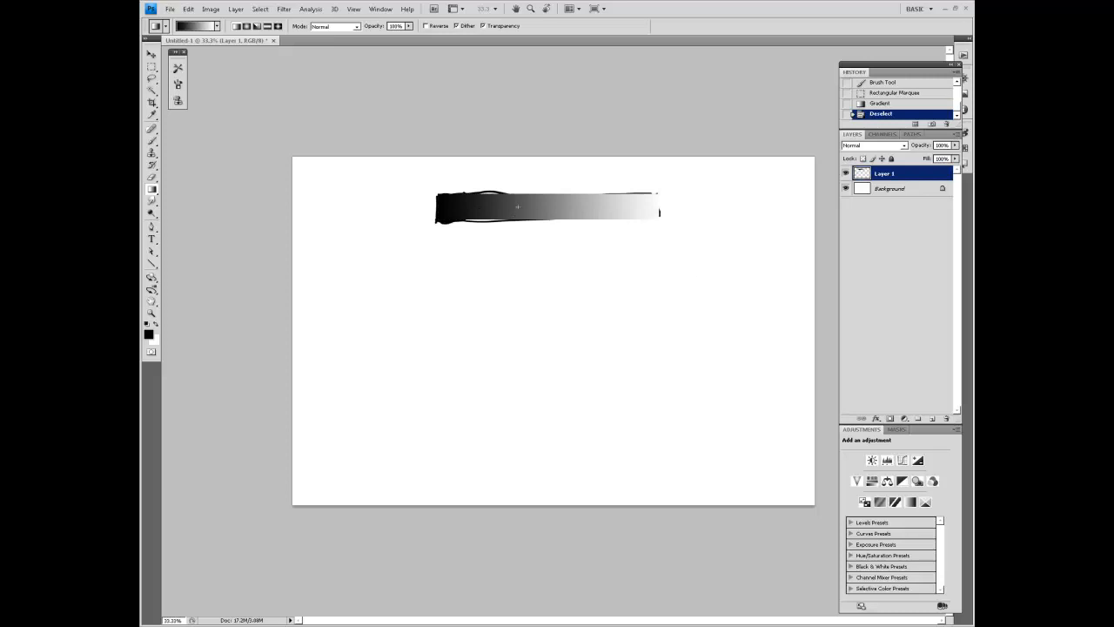
# Step: On a new layer, handwrite DARK under the bar's black end and LIGHT under its white end, each with an arrow pointing up
pyautogui.click(932, 418)
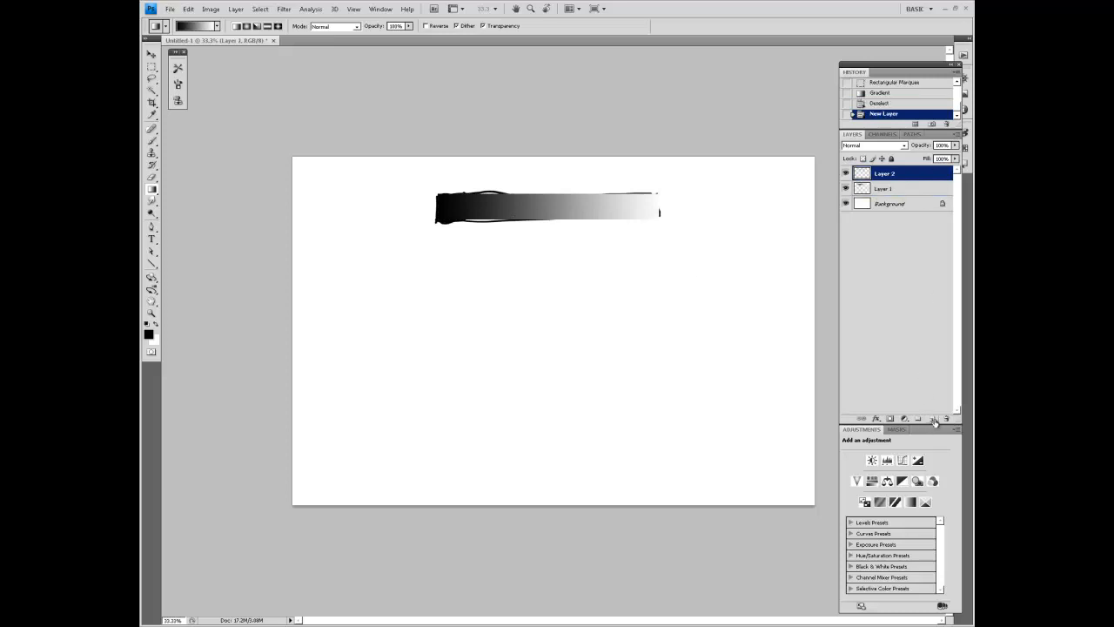
pyautogui.press('b')
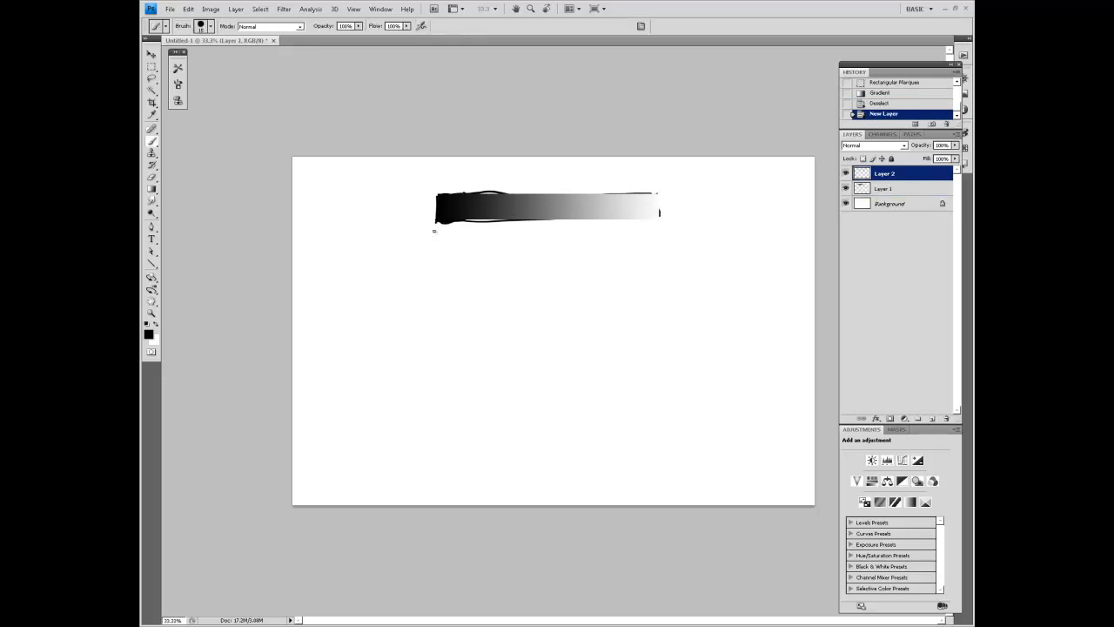
pyautogui.moveTo(433, 235)
pyautogui.mouseDown()
pyautogui.moveTo(444, 263)
pyautogui.moveTo(454, 245)
pyautogui.mouseUp()
pyautogui.moveTo(453, 250); pyautogui.dragTo(460, 244)
pyautogui.moveTo(654, 233); pyautogui.dragTo(661, 226)
pyautogui.moveTo(653, 251); pyautogui.dragTo(659, 262)
pyautogui.moveTo(668, 254); pyautogui.dragTo(664, 260)
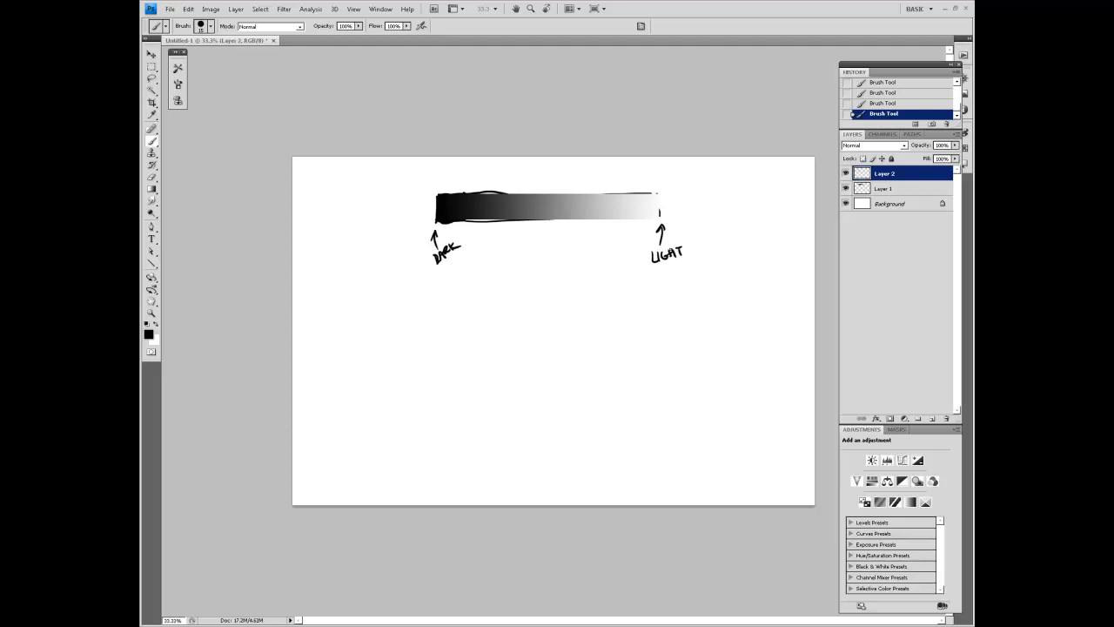
# Step: Handwrite (BLACK) below the DARK label and (WHITE) below the LIGHT label
pyautogui.moveTo(441, 266)
pyautogui.mouseDown()
pyautogui.moveTo(467, 256)
pyautogui.moveTo(473, 265)
pyautogui.mouseUp()
pyautogui.moveTo(659, 268); pyautogui.dragTo(655, 280)
pyautogui.moveTo(659, 272); pyautogui.dragTo(672, 268)
pyautogui.moveTo(675, 266); pyautogui.dragTo(688, 272)
pyautogui.moveTo(691, 259); pyautogui.dragTo(693, 280)
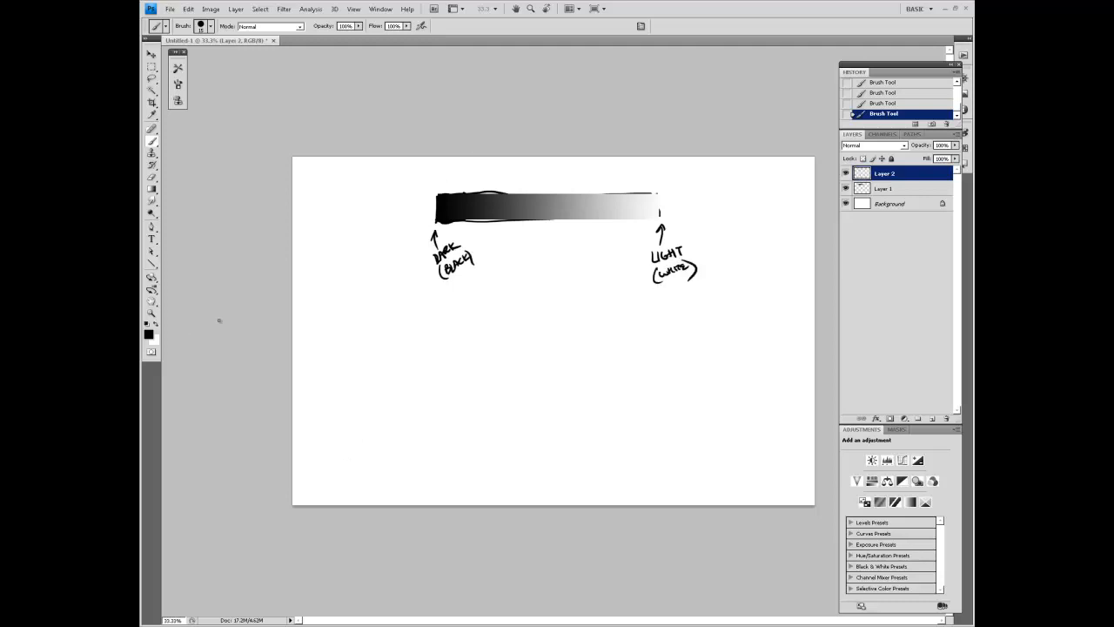
# Step: Set the foreground colour to red ff0000 and cross out both the black and white ends of the gradient bar
pyautogui.click(148, 334)
pyautogui.click(674, 388)
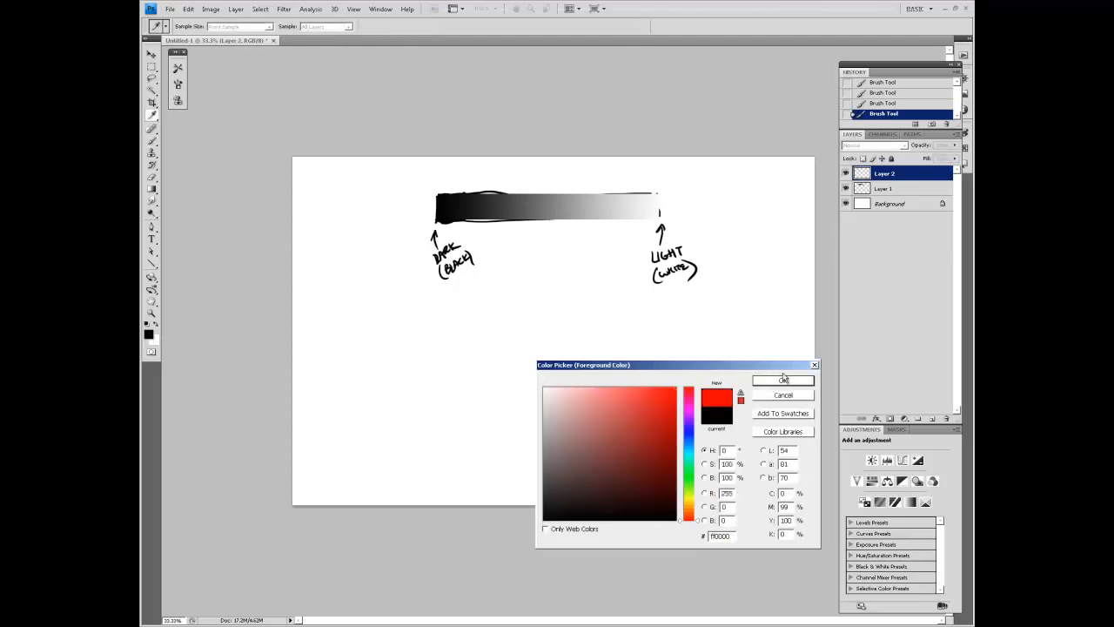
pyautogui.click(784, 379)
pyautogui.moveTo(426, 189); pyautogui.dragTo(452, 225)
pyautogui.moveTo(446, 193)
pyautogui.mouseDown()
pyautogui.moveTo(453, 226)
pyautogui.moveTo(426, 228)
pyautogui.mouseUp()
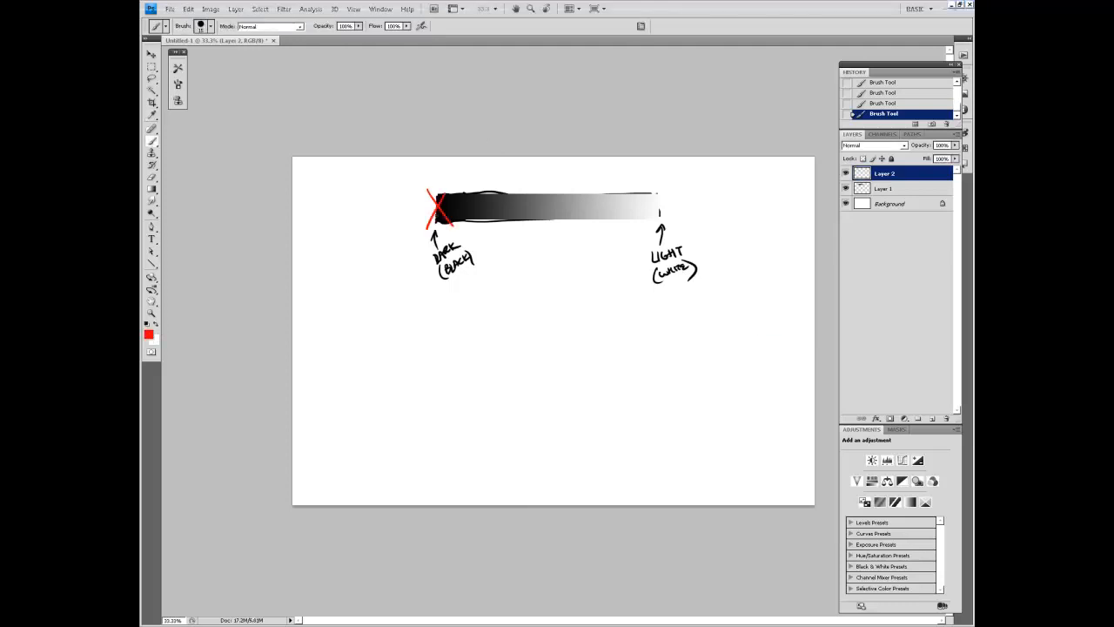
pyautogui.moveTo(649, 190); pyautogui.dragTo(668, 224)
pyautogui.moveTo(663, 190); pyautogui.dragTo(650, 223)
# Step: Mark off the bar's middle tones in red with two vertical limits, lines above and below, and an arrow underneath
pyautogui.moveTo(460, 187); pyautogui.dragTo(463, 223)
pyautogui.moveTo(630, 189); pyautogui.dragTo(629, 223)
pyautogui.moveTo(463, 187); pyautogui.dragTo(583, 181)
pyautogui.moveTo(525, 231); pyautogui.dragTo(642, 227)
pyautogui.moveTo(586, 180); pyautogui.dragTo(635, 178)
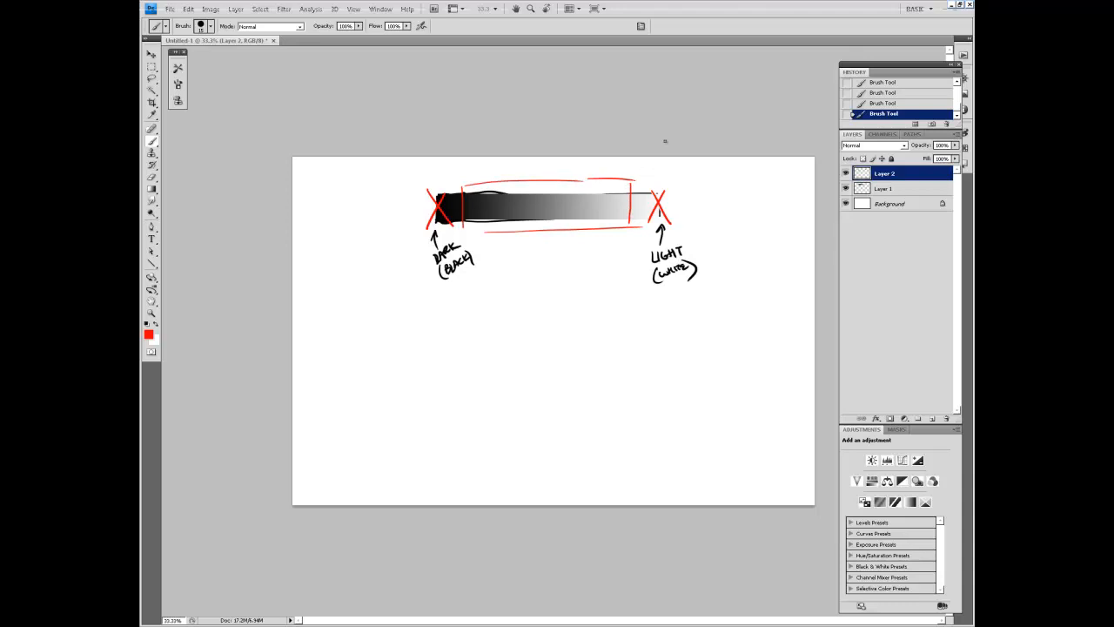
pyautogui.moveTo(617, 227); pyautogui.dragTo(632, 252)
# Step: Add a new layer and restore the default black and white colours for work with the Elliptical Marquee
pyautogui.click(931, 418)
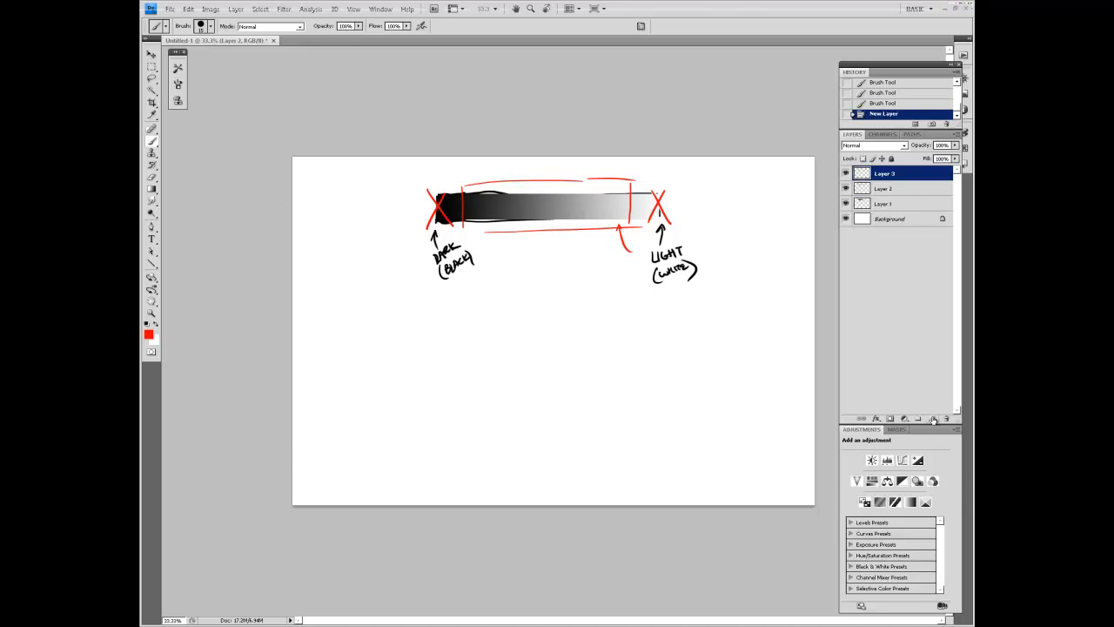
pyautogui.click(148, 333)
pyautogui.click(777, 384)
pyautogui.click(154, 69)
pyautogui.click(184, 76)
pyautogui.click(147, 324)
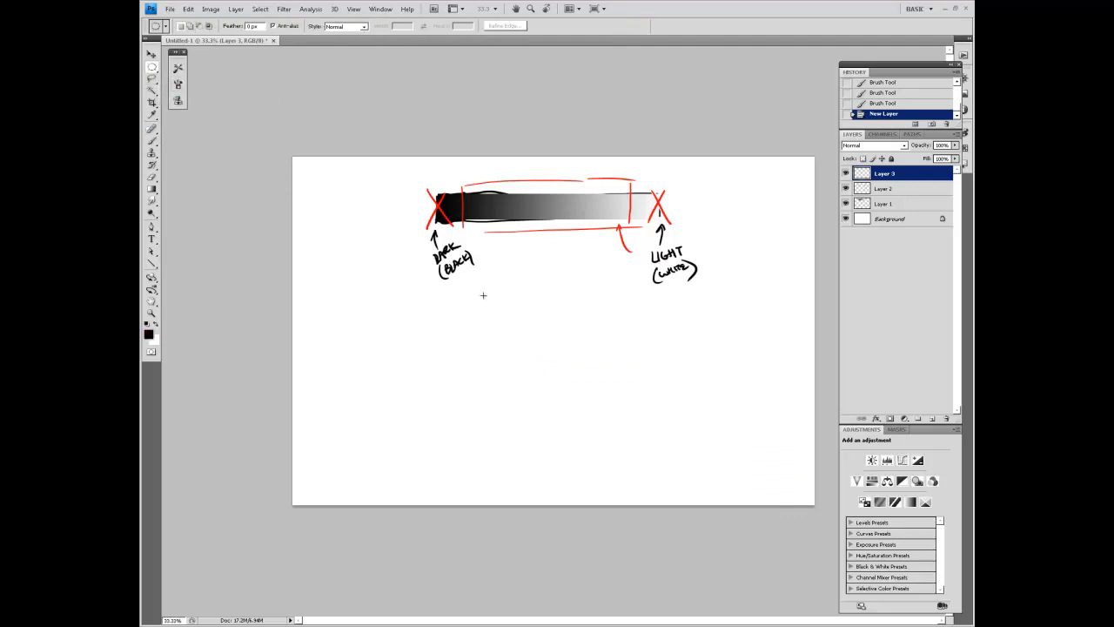
# Step: Make a circular selection below the gradient bar, fill it with the foreground colour at 20% opacity, and deselect it
pyautogui.moveTo(663, 444); pyautogui.dragTo(719, 469)
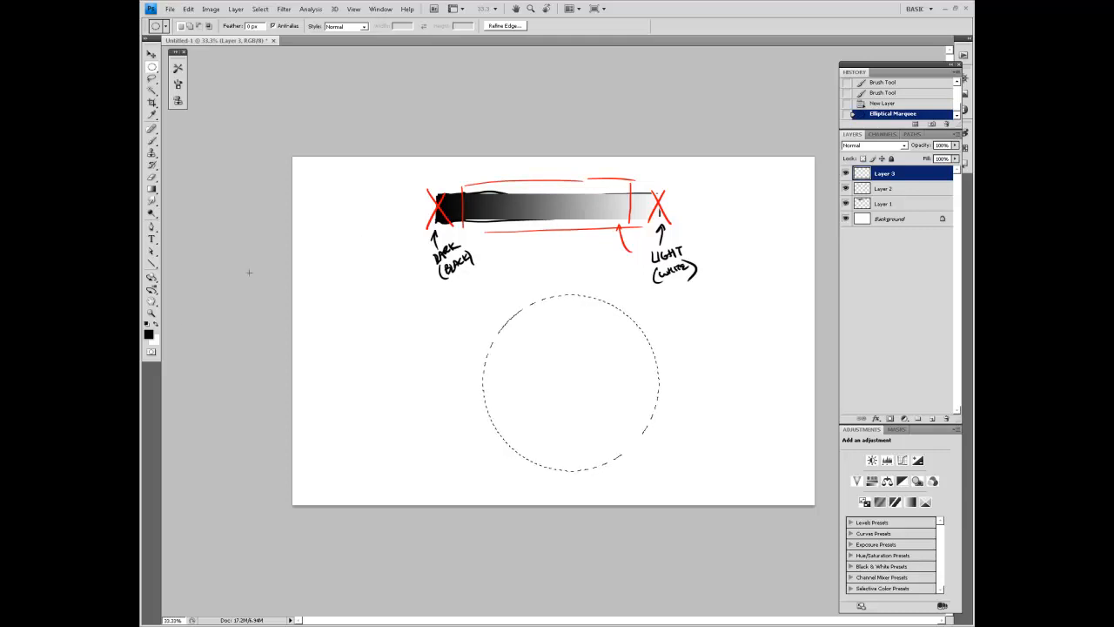
pyautogui.hotkey('shift', 'F5')
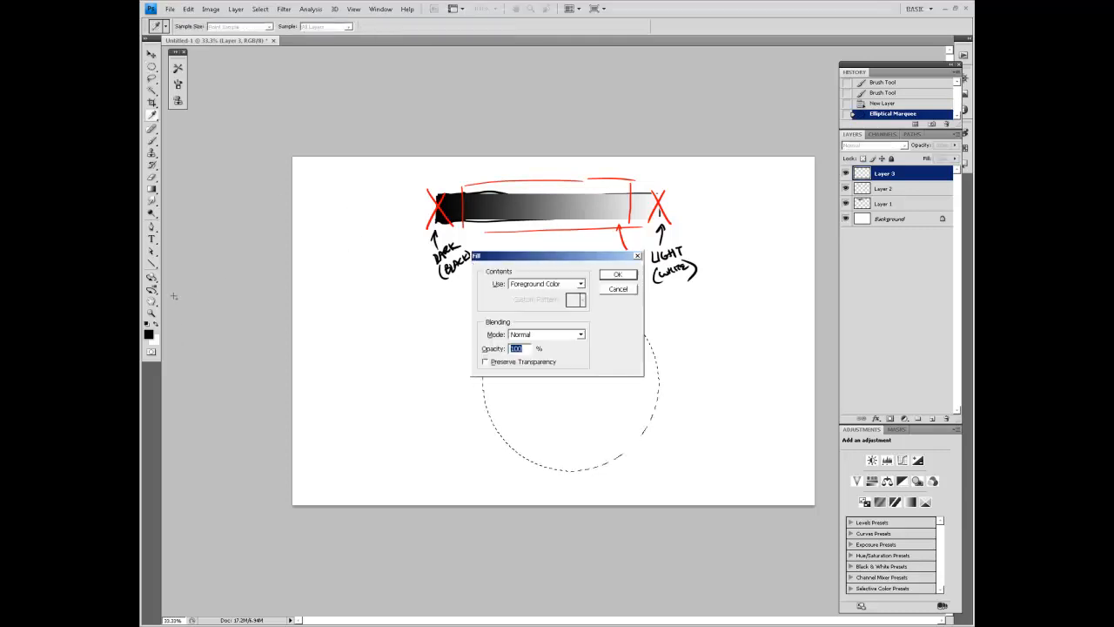
pyautogui.write('20')
pyautogui.press('Return')
pyautogui.hotkey('ctrl', 'd')
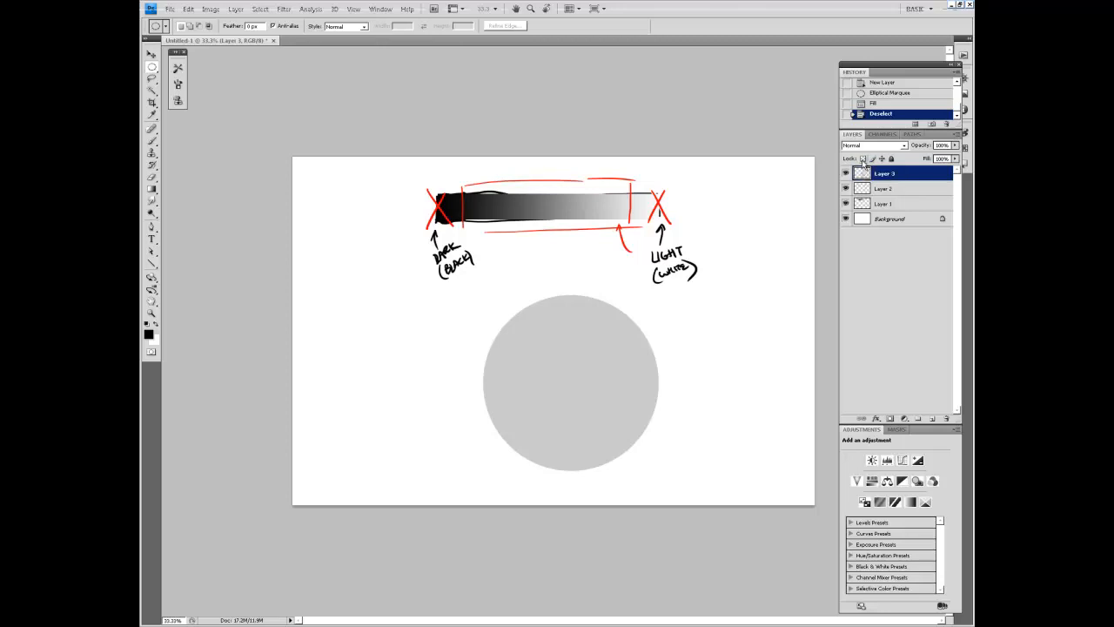
# Step: Lock the circle layer's transparent pixels, try a brush stroke beside the circle, and unlock them again
pyautogui.click(863, 159)
pyautogui.press('b')
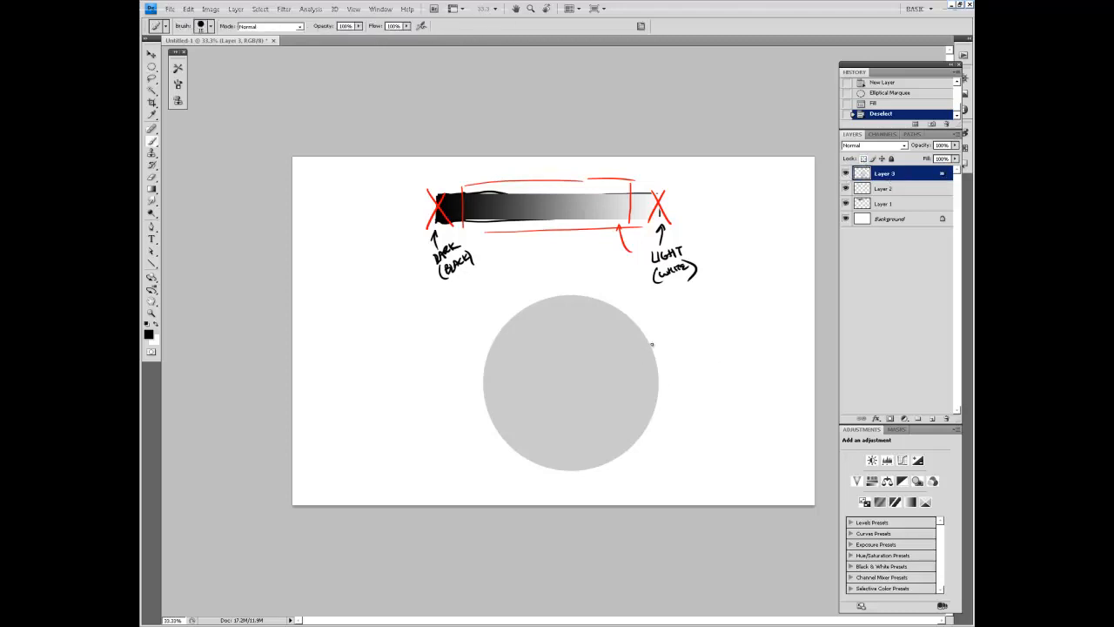
pyautogui.moveTo(710, 328); pyautogui.dragTo(704, 333)
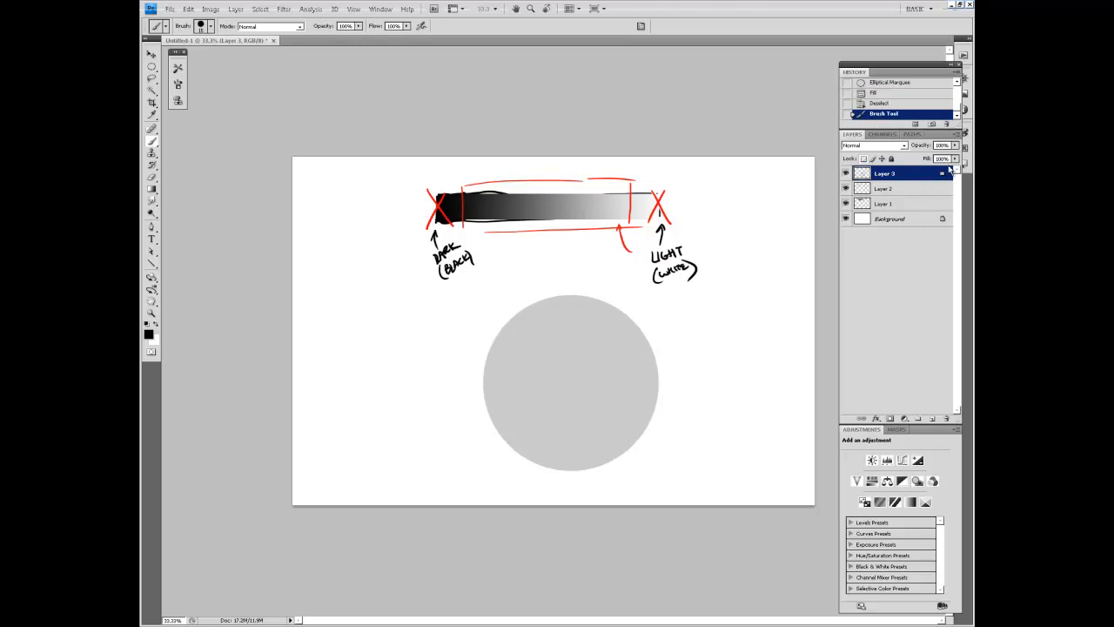
pyautogui.click(863, 159)
# Step: Clear the entire contents of the circle's layer and deselect
pyautogui.click(259, 9)
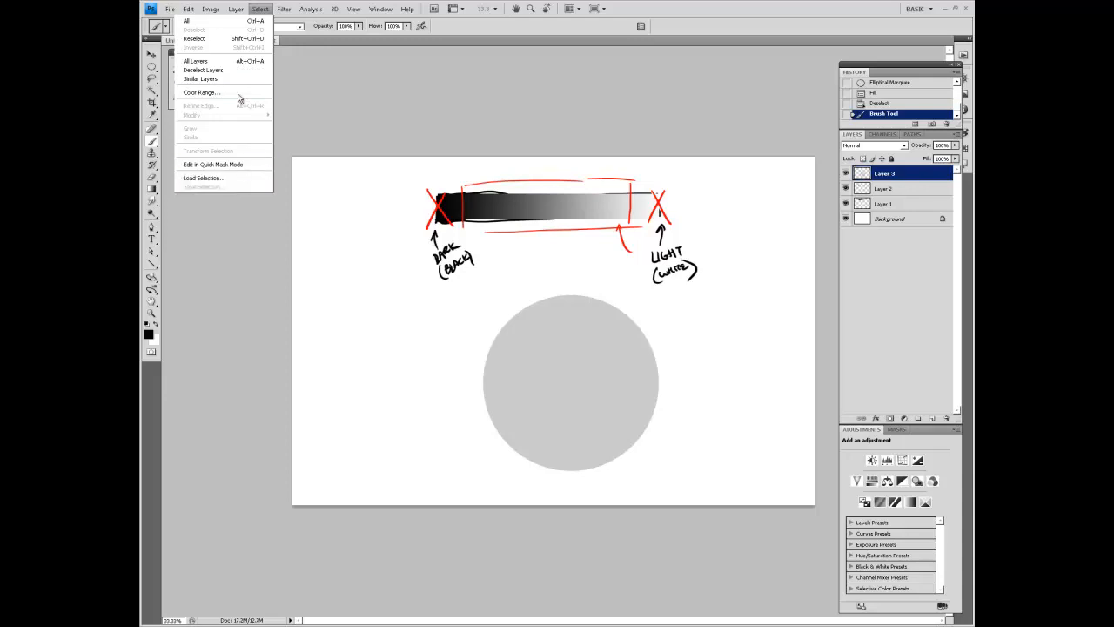
pyautogui.click(349, 87)
pyautogui.hotkey('ctrl', 'a')
pyautogui.press('Delete')
pyautogui.hotkey('ctrl', 'd')
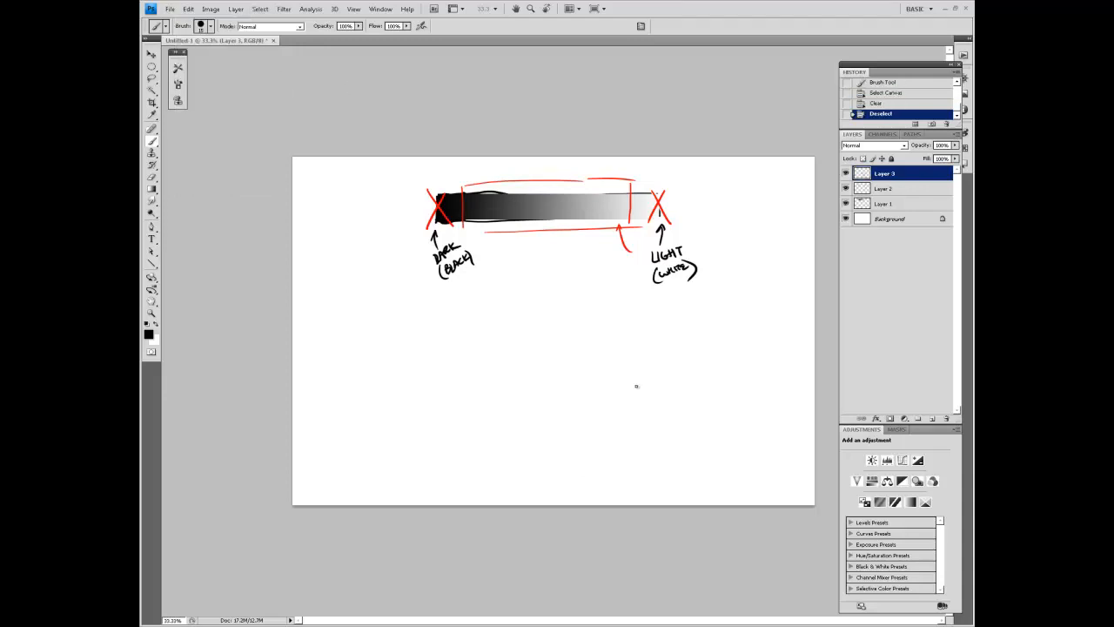
# Step: Make a larger circular selection below the gradient bar, fill it with solid black, and deselect it
pyautogui.press('m')
pyautogui.moveTo(661, 505); pyautogui.dragTo(676, 525)
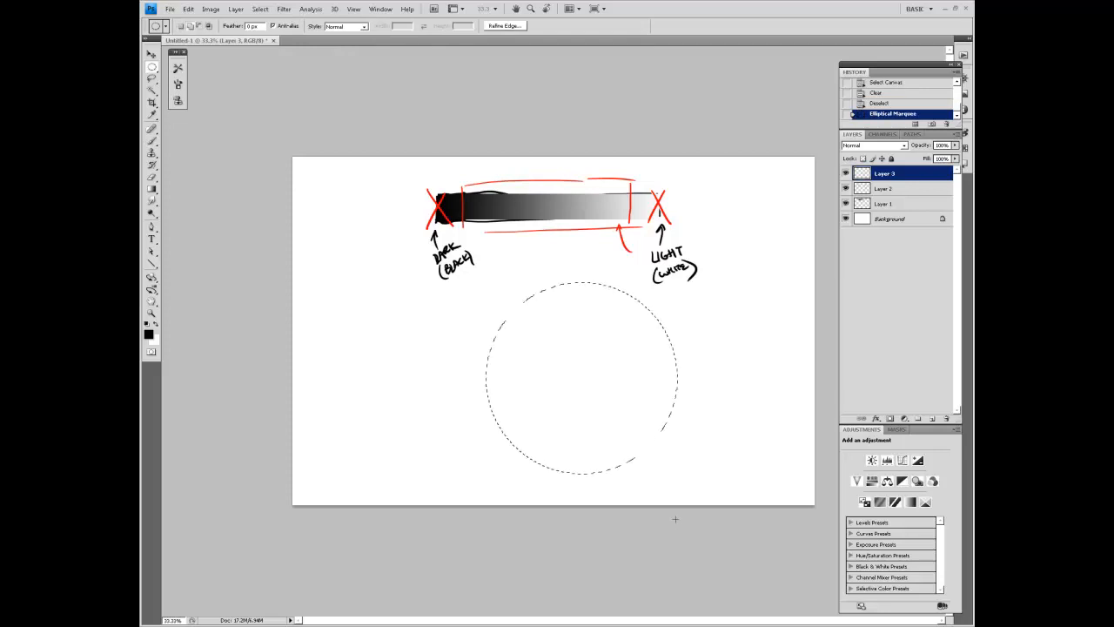
pyautogui.hotkey('shift', 'F5')
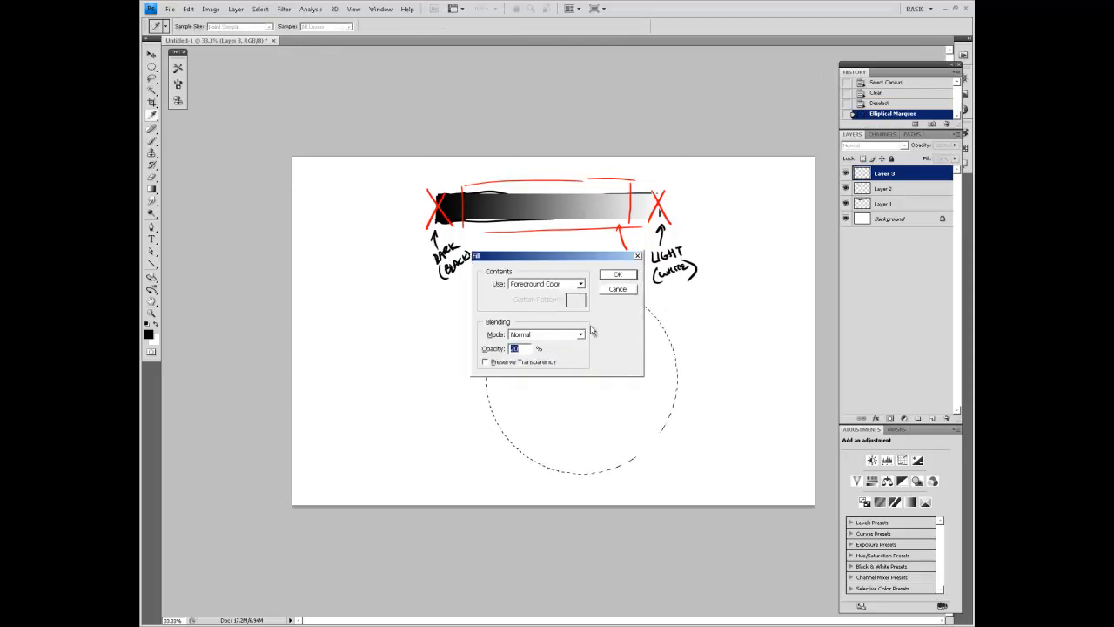
pyautogui.press('Return')
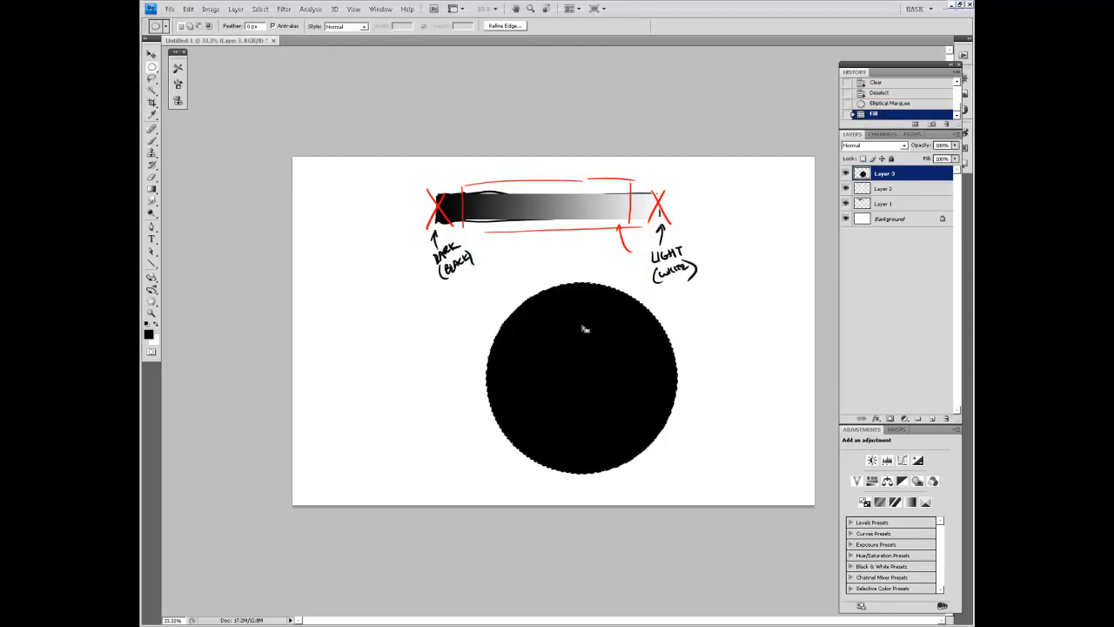
pyautogui.hotkey('ctrl', 'd')
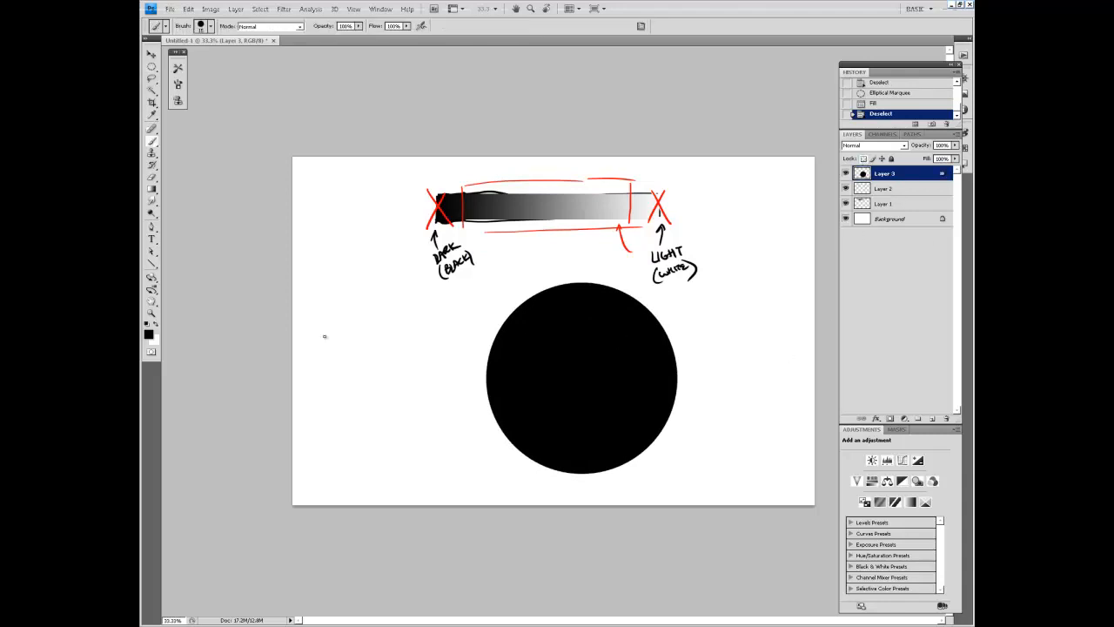
# Step: Swap the foreground colour to white, paint a test stroke across the black circle, and undo the stroke
pyautogui.click(157, 324)
pyautogui.moveTo(440, 413)
pyautogui.mouseDown()
pyautogui.moveTo(650, 335)
pyautogui.moveTo(724, 323)
pyautogui.mouseUp()
pyautogui.hotkey('ctrl', 'z')
# Step: Scribble red (ff0000) strokes across the black circle with transparent pixels locked and again unlocked, and revert both strokes
pyautogui.click(149, 335)
pyautogui.click(667, 392)
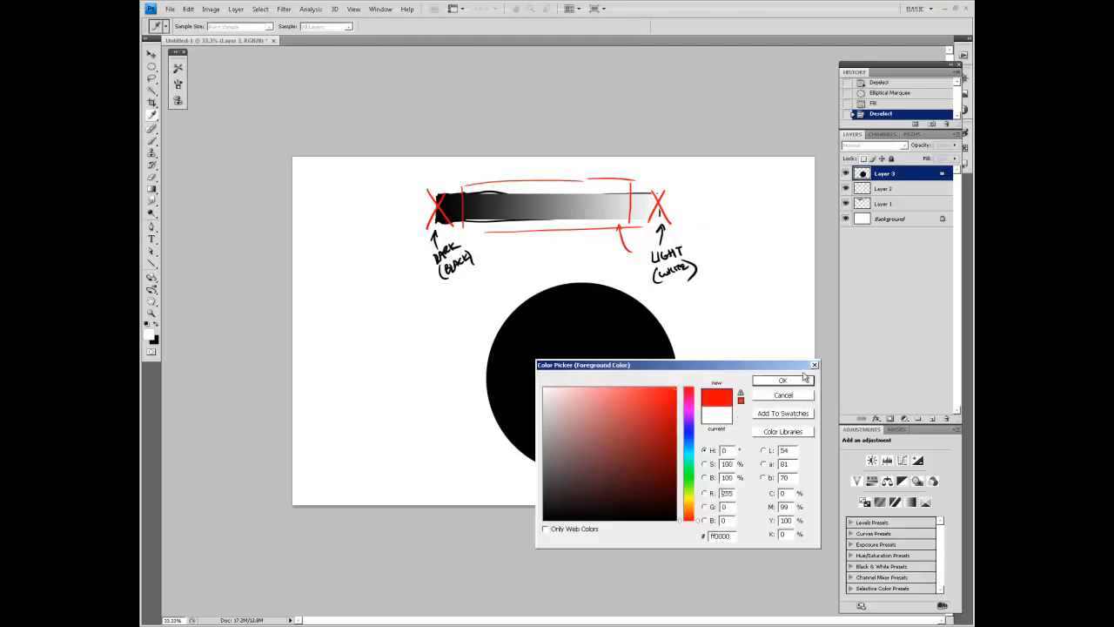
pyautogui.click(785, 380)
pyautogui.moveTo(426, 393)
pyautogui.mouseDown()
pyautogui.moveTo(593, 335)
pyautogui.moveTo(521, 399)
pyautogui.moveTo(522, 435)
pyautogui.moveTo(800, 478)
pyautogui.mouseUp()
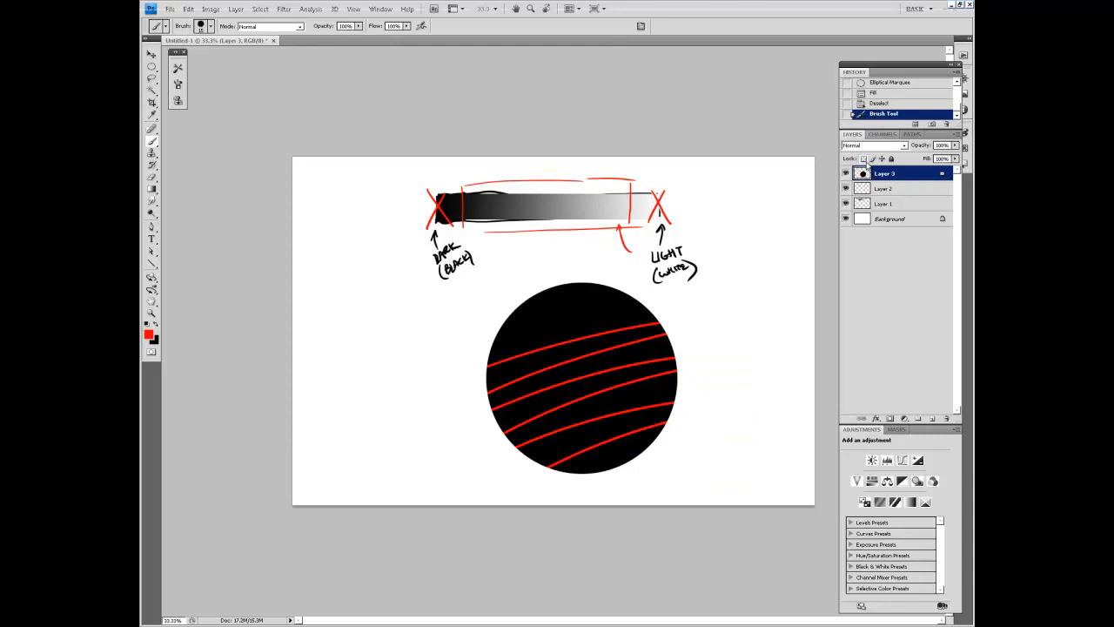
pyautogui.moveTo(458, 341); pyautogui.dragTo(646, 394)
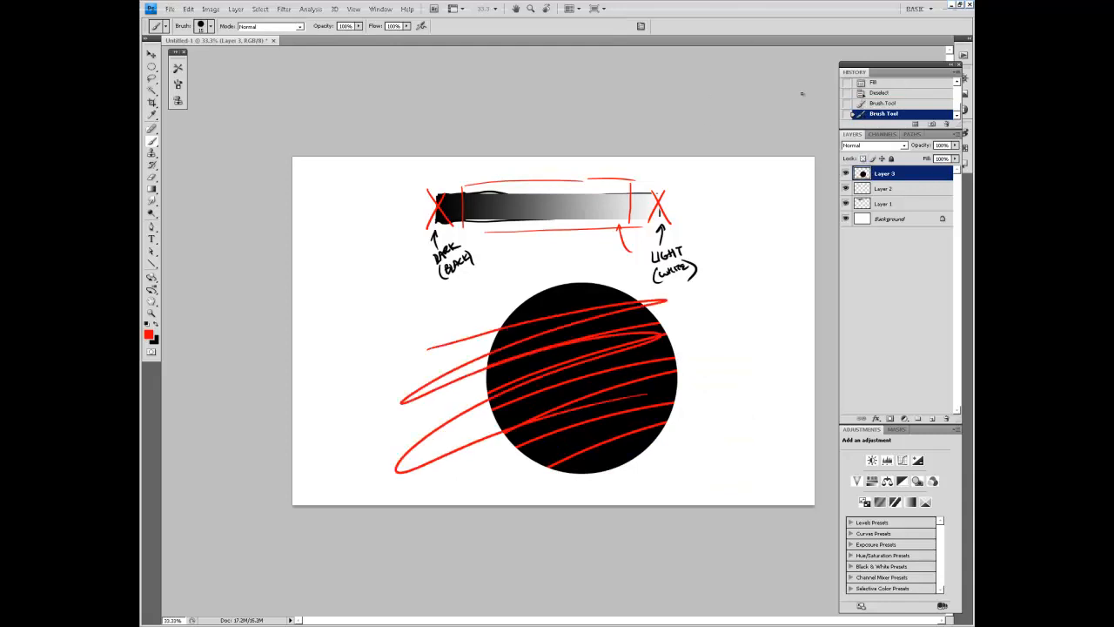
pyautogui.click(888, 103)
pyautogui.click(886, 92)
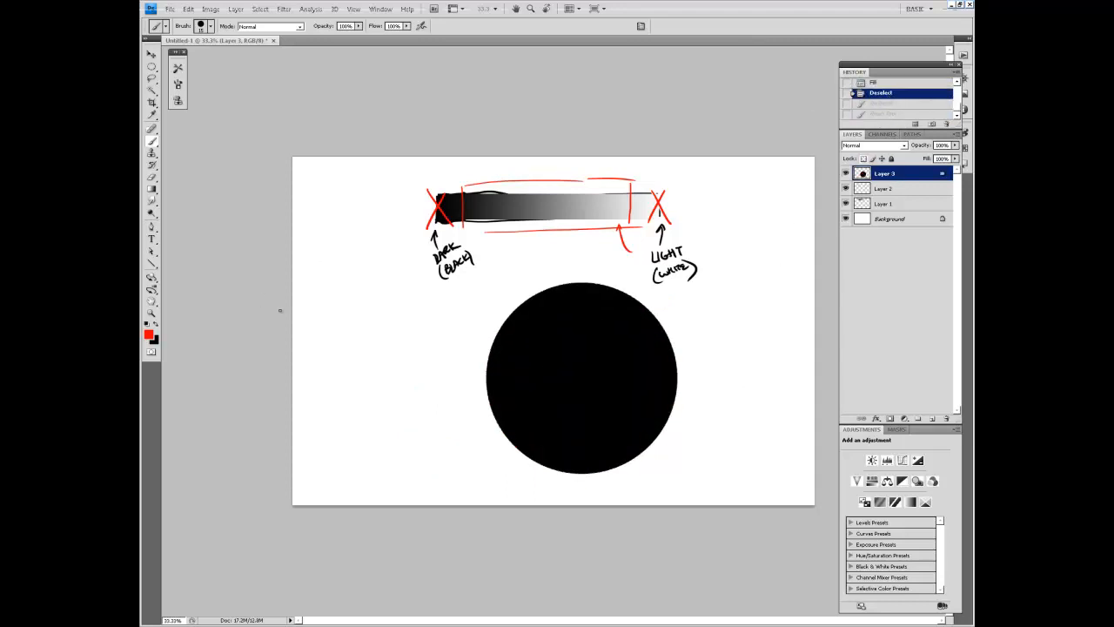
# Step: Lighten the black circle to grey using Hue/Saturation with a Lightness of +71
pyautogui.hotkey('ctrl', 'u')
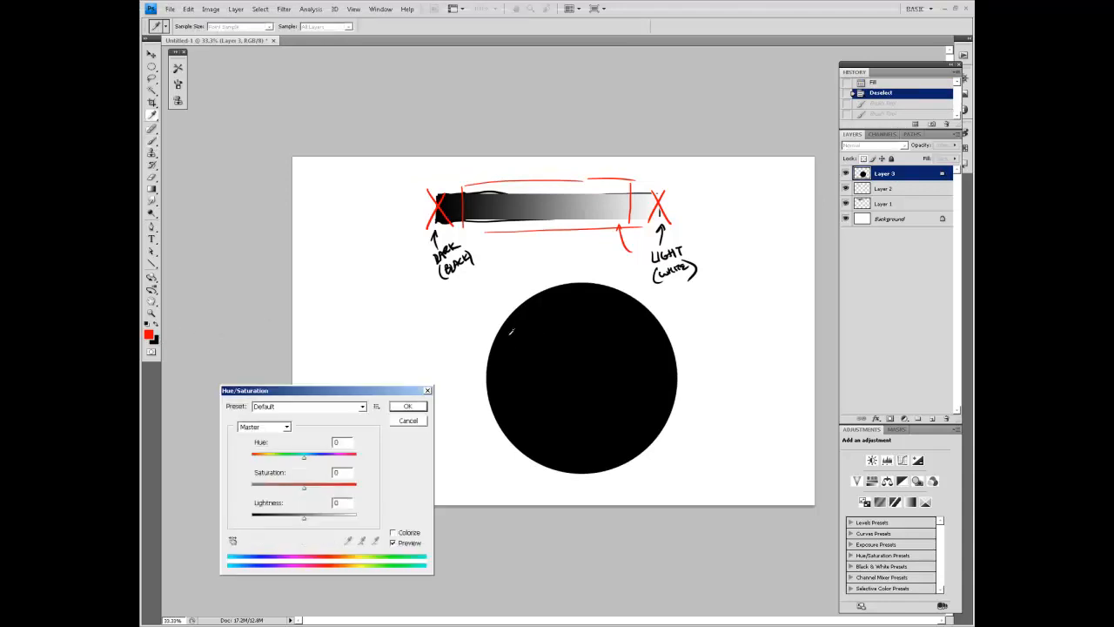
pyautogui.moveTo(317, 519); pyautogui.dragTo(342, 525)
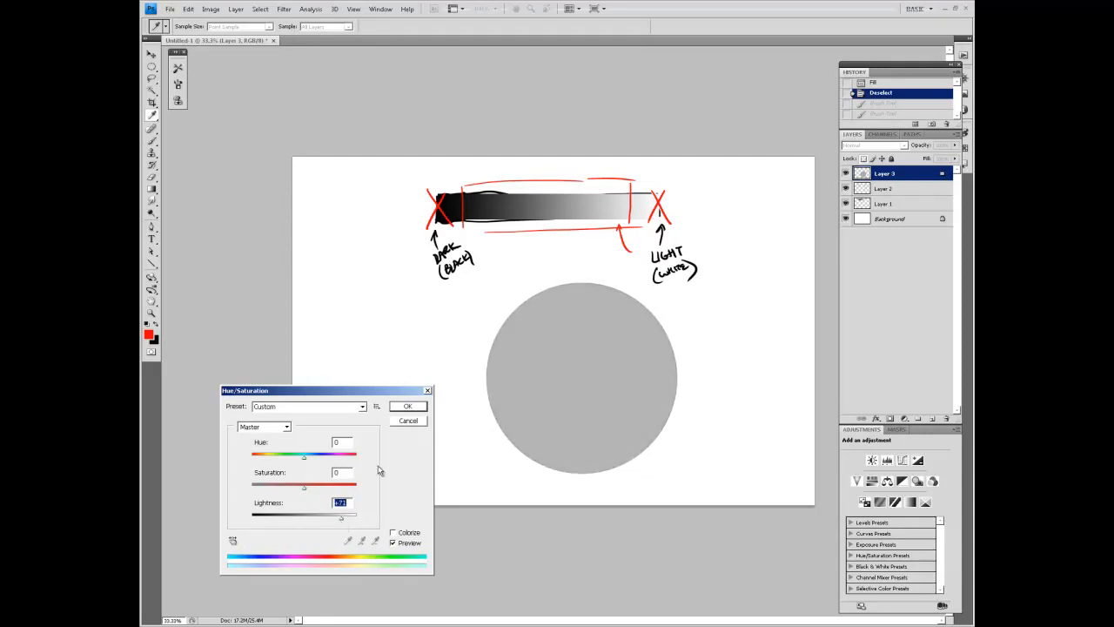
pyautogui.click(169, 12)
pyautogui.moveTo(188, 10)
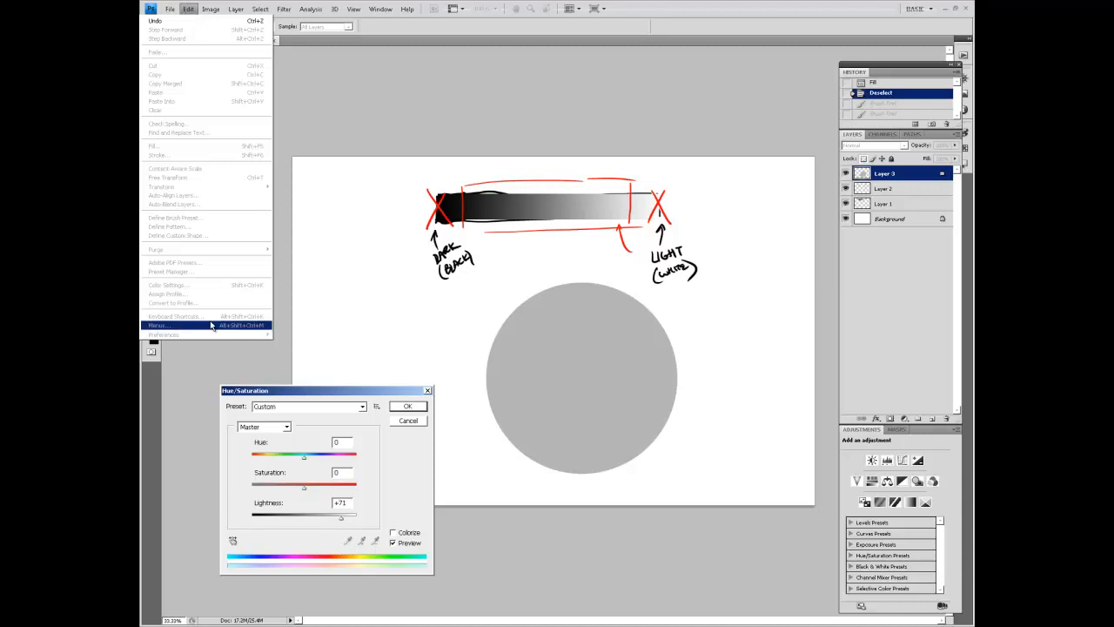
pyautogui.click(393, 401)
pyautogui.click(408, 407)
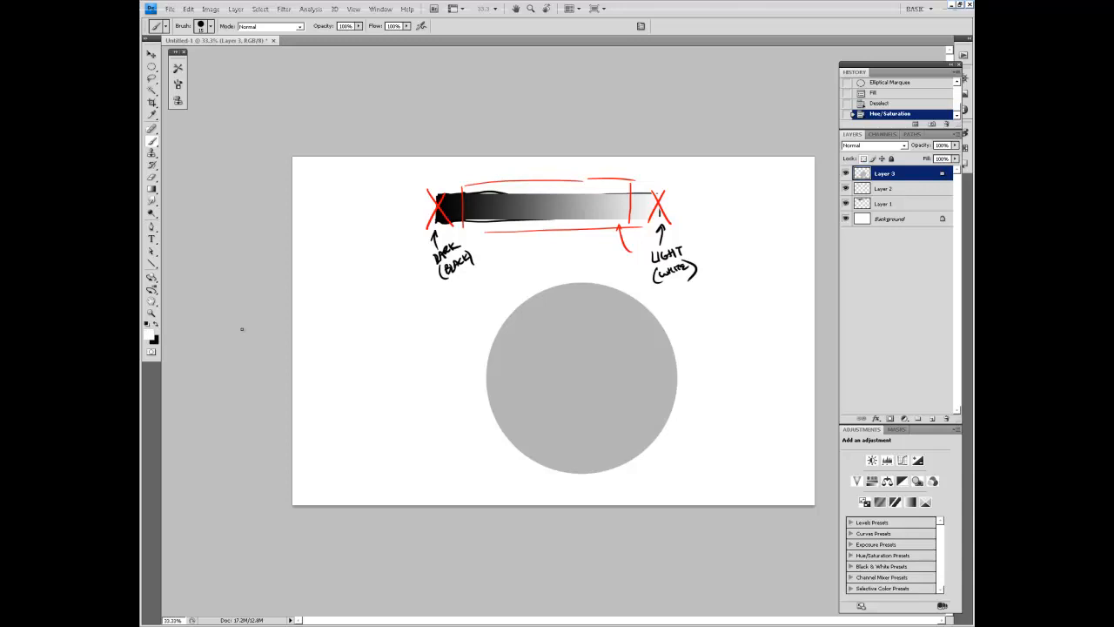
# Step: Paint a soft highlight near the circle's upper right with overlapping white brush strokes
pyautogui.rightClick(630, 302)
pyautogui.click(614, 312)
pyautogui.moveTo(614, 312)
pyautogui.mouseDown()
pyautogui.moveTo(610, 305)
pyautogui.moveTo(616, 326)
pyautogui.mouseUp()
pyautogui.click(622, 313)
pyautogui.press('z')
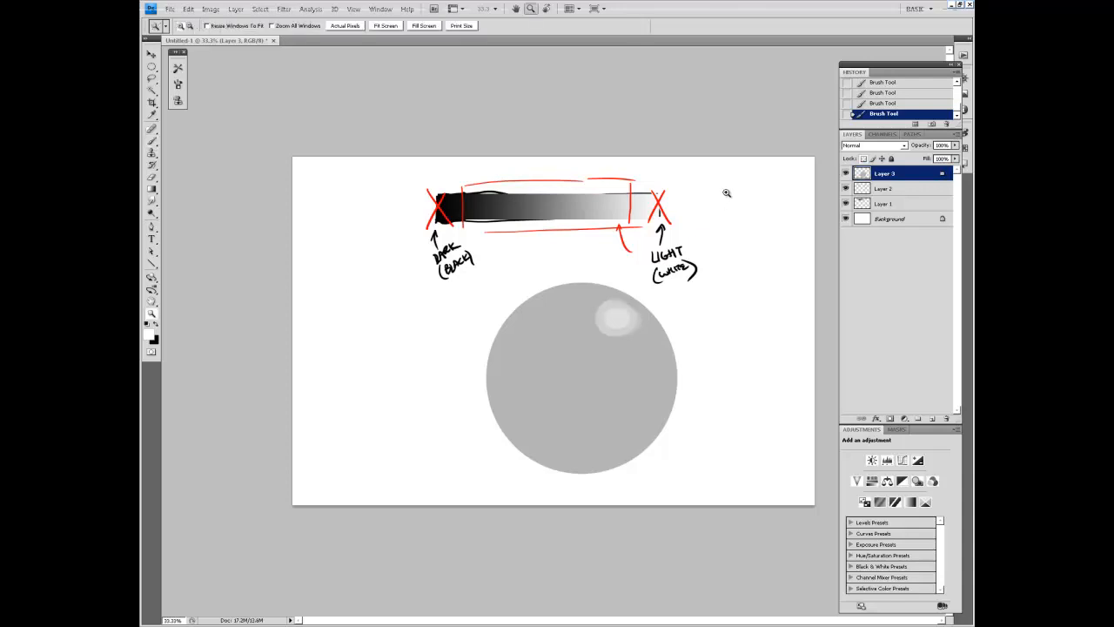
pyautogui.press('b')
# Step: Sketch a dark light source with rays on a new layer at the canvas's upper right, and hide Layer 1 and Layer 2
pyautogui.press('x')
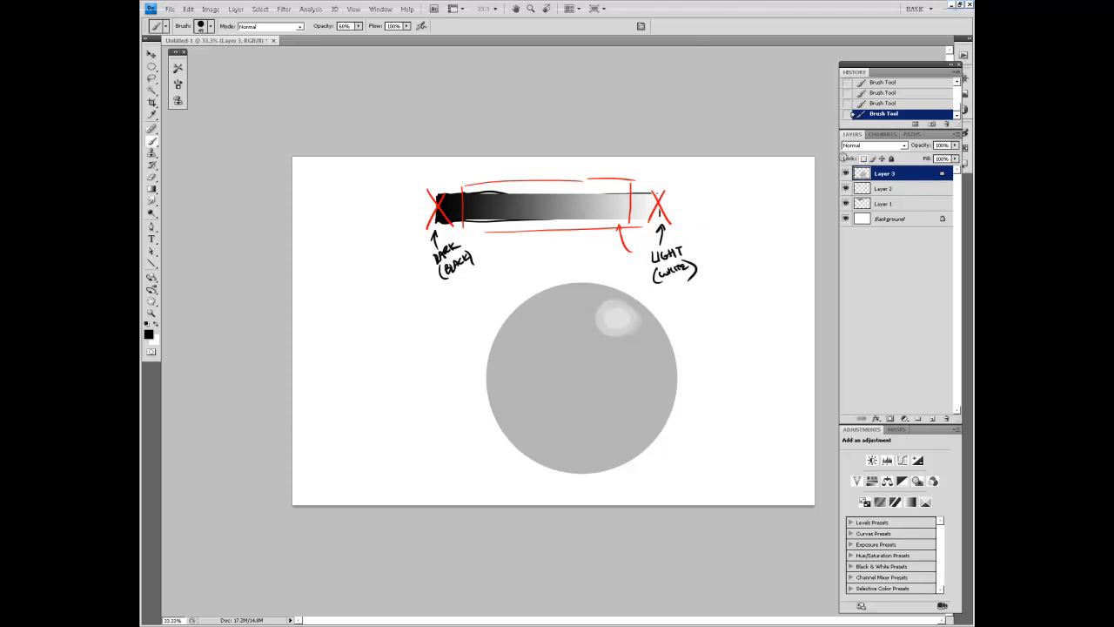
pyautogui.click(932, 422)
pyautogui.moveTo(744, 174)
pyautogui.mouseDown()
pyautogui.moveTo(710, 196)
pyautogui.moveTo(788, 224)
pyautogui.mouseUp()
pyautogui.moveTo(704, 198); pyautogui.dragTo(666, 217)
pyautogui.moveTo(701, 214)
pyautogui.mouseDown()
pyautogui.moveTo(668, 233)
pyautogui.moveTo(713, 265)
pyautogui.mouseUp()
pyautogui.moveTo(745, 247)
pyautogui.mouseDown()
pyautogui.moveTo(730, 272)
pyautogui.moveTo(761, 284)
pyautogui.mouseUp()
pyautogui.click(846, 216)
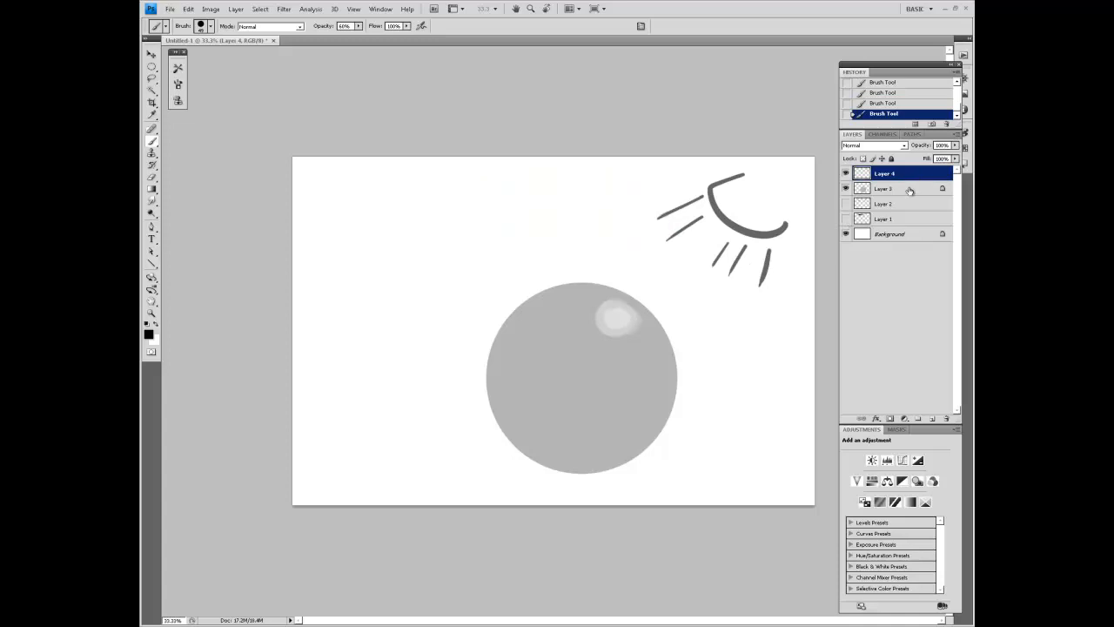
# Step: Brighten the core of the highlight on Layer 3 with additional white strokes
pyautogui.click(887, 190)
pyautogui.press('x')
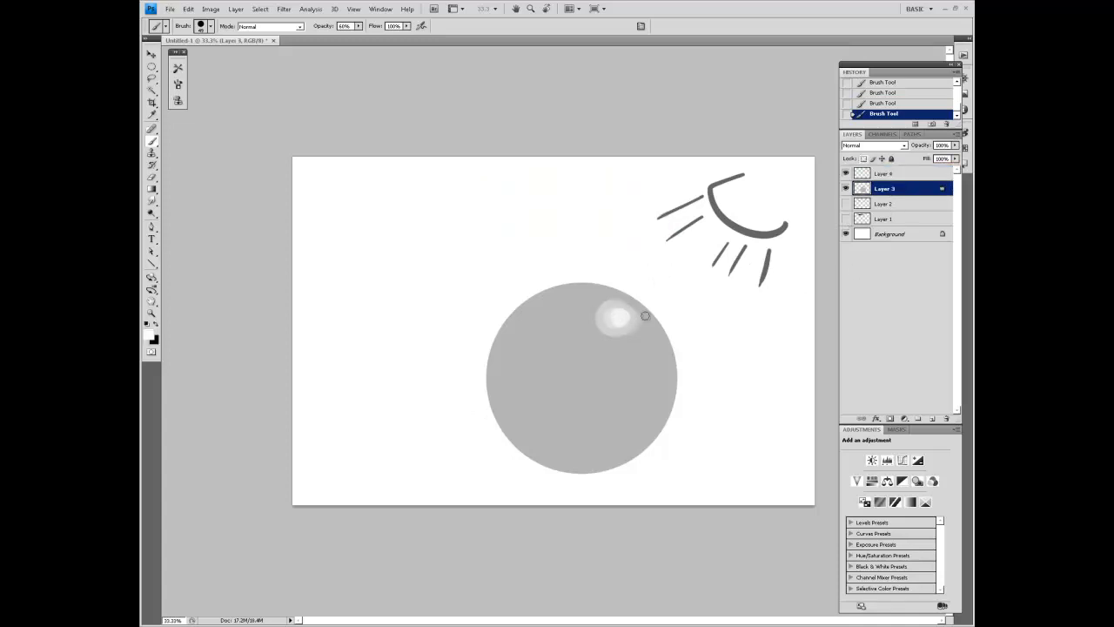
pyautogui.moveTo(624, 311)
pyautogui.mouseDown()
pyautogui.moveTo(604, 328)
pyautogui.moveTo(621, 333)
pyautogui.mouseUp()
# Step: Block in black shading around the circle's side and underside away from the light, building layers down to 30% brush opacity
pyautogui.press('x')
pyautogui.moveTo(507, 310)
pyautogui.mouseDown()
pyautogui.moveTo(491, 384)
pyautogui.moveTo(509, 377)
pyautogui.moveTo(555, 434)
pyautogui.moveTo(610, 449)
pyautogui.moveTo(666, 418)
pyautogui.mouseUp()
pyautogui.moveTo(546, 286)
pyautogui.mouseDown()
pyautogui.moveTo(562, 287)
pyautogui.moveTo(504, 331)
pyautogui.moveTo(522, 333)
pyautogui.moveTo(512, 383)
pyautogui.moveTo(547, 433)
pyautogui.moveTo(619, 444)
pyautogui.moveTo(665, 418)
pyautogui.mouseUp()
pyautogui.rightClick(575, 245)
pyautogui.moveTo(605, 267); pyautogui.dragTo(651, 267)
pyautogui.moveTo(562, 291)
pyautogui.mouseDown()
pyautogui.moveTo(491, 362)
pyautogui.moveTo(500, 346)
pyautogui.moveTo(493, 404)
pyautogui.moveTo(507, 367)
pyautogui.moveTo(543, 364)
pyautogui.moveTo(527, 460)
pyautogui.moveTo(612, 419)
pyautogui.moveTo(601, 447)
pyautogui.moveTo(658, 406)
pyautogui.mouseUp()
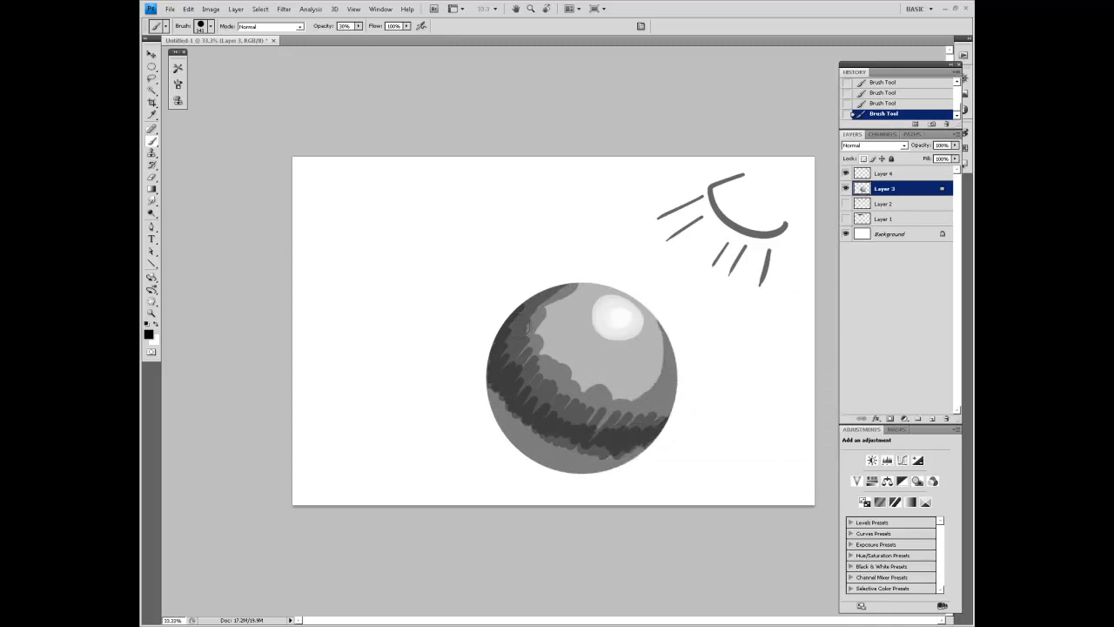
# Step: Wrap darker tone bands around the lit area and deepen the shadow side of the sphere with low-opacity black strokes
pyautogui.moveTo(556, 286)
pyautogui.mouseDown()
pyautogui.moveTo(568, 283)
pyautogui.moveTo(539, 324)
pyautogui.moveTo(570, 382)
pyautogui.moveTo(640, 387)
pyautogui.mouseUp()
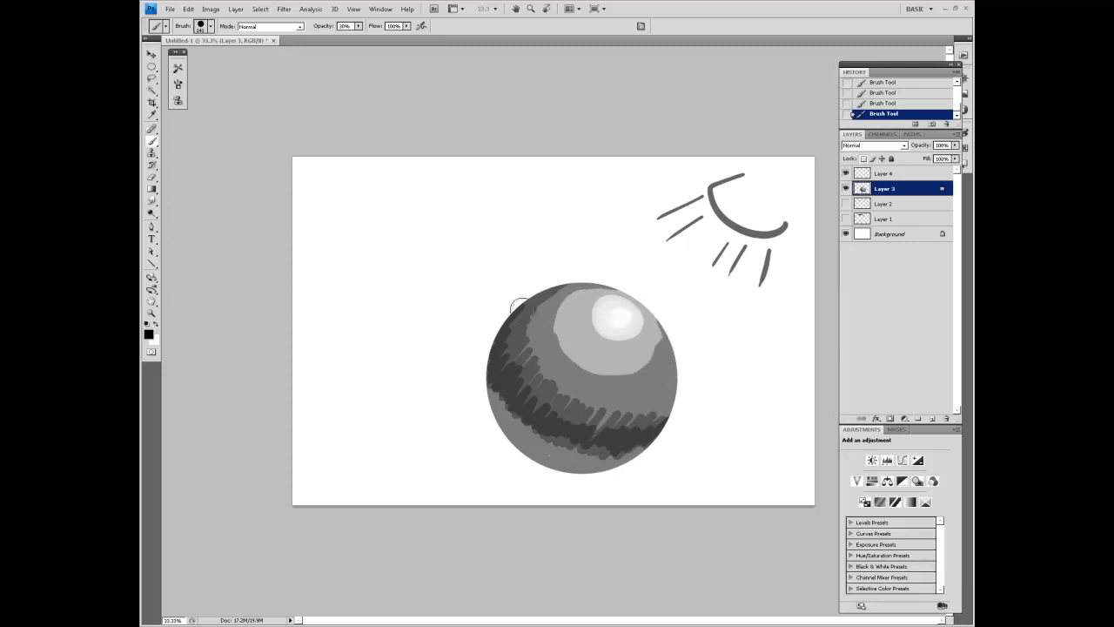
pyautogui.moveTo(520, 313)
pyautogui.mouseDown()
pyautogui.moveTo(517, 361)
pyautogui.moveTo(526, 302)
pyautogui.moveTo(552, 389)
pyautogui.moveTo(580, 409)
pyautogui.moveTo(525, 396)
pyautogui.moveTo(495, 368)
pyautogui.moveTo(559, 447)
pyautogui.moveTo(521, 447)
pyautogui.moveTo(601, 413)
pyautogui.moveTo(558, 382)
pyautogui.moveTo(631, 409)
pyautogui.moveTo(671, 403)
pyautogui.moveTo(592, 409)
pyautogui.moveTo(672, 383)
pyautogui.mouseUp()
pyautogui.moveTo(670, 427)
pyautogui.mouseDown()
pyautogui.moveTo(487, 357)
pyautogui.moveTo(557, 444)
pyautogui.moveTo(477, 393)
pyautogui.moveTo(507, 318)
pyautogui.moveTo(481, 374)
pyautogui.moveTo(501, 405)
pyautogui.moveTo(557, 427)
pyautogui.moveTo(607, 442)
pyautogui.moveTo(660, 373)
pyautogui.mouseUp()
pyautogui.moveTo(487, 386)
pyautogui.mouseDown()
pyautogui.moveTo(599, 468)
pyautogui.moveTo(609, 461)
pyautogui.moveTo(549, 437)
pyautogui.moveTo(666, 423)
pyautogui.mouseUp()
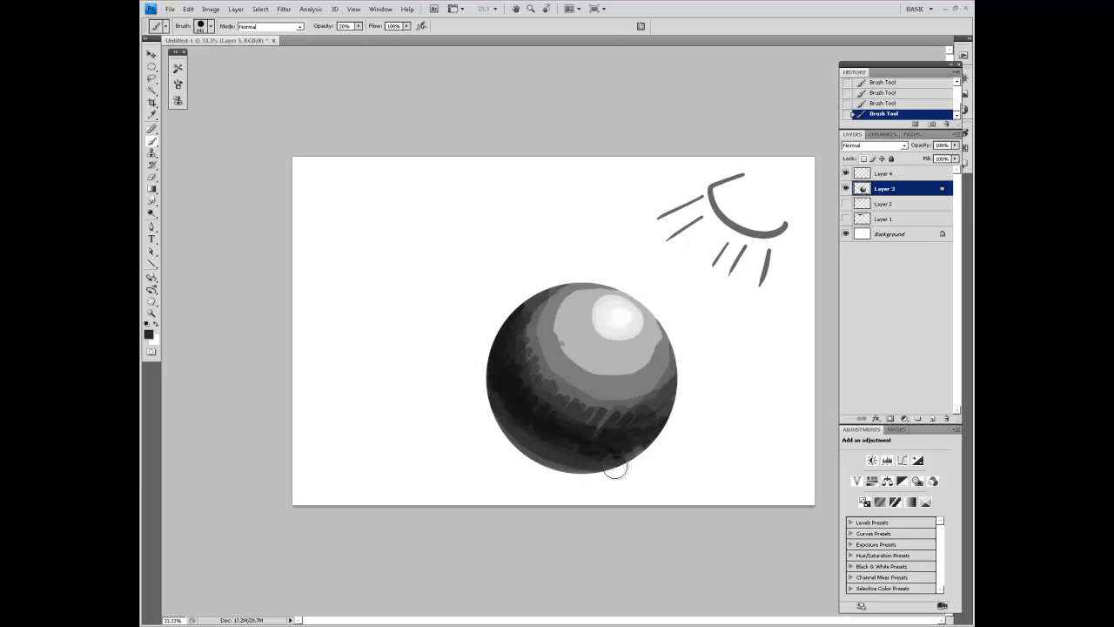
# Step: Sample greys from the sphere and blend the midtone bands around the highlight at 20% brush opacity
pyautogui.press('i')
pyautogui.press('b')
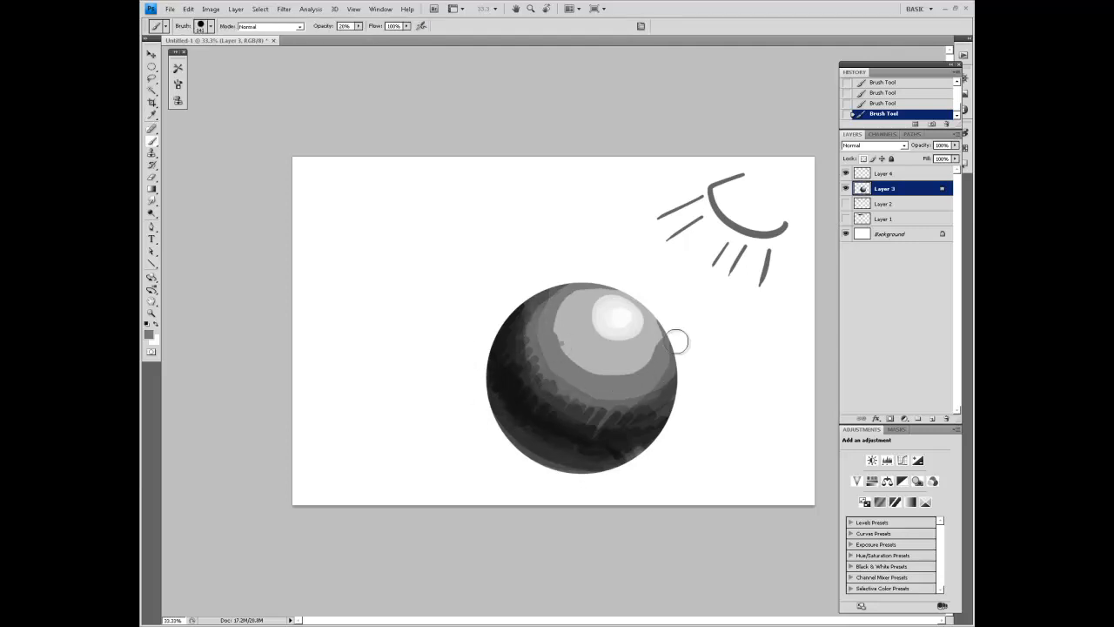
pyautogui.keyDown('alt'); pyautogui.click(557, 324); pyautogui.keyUp('alt')
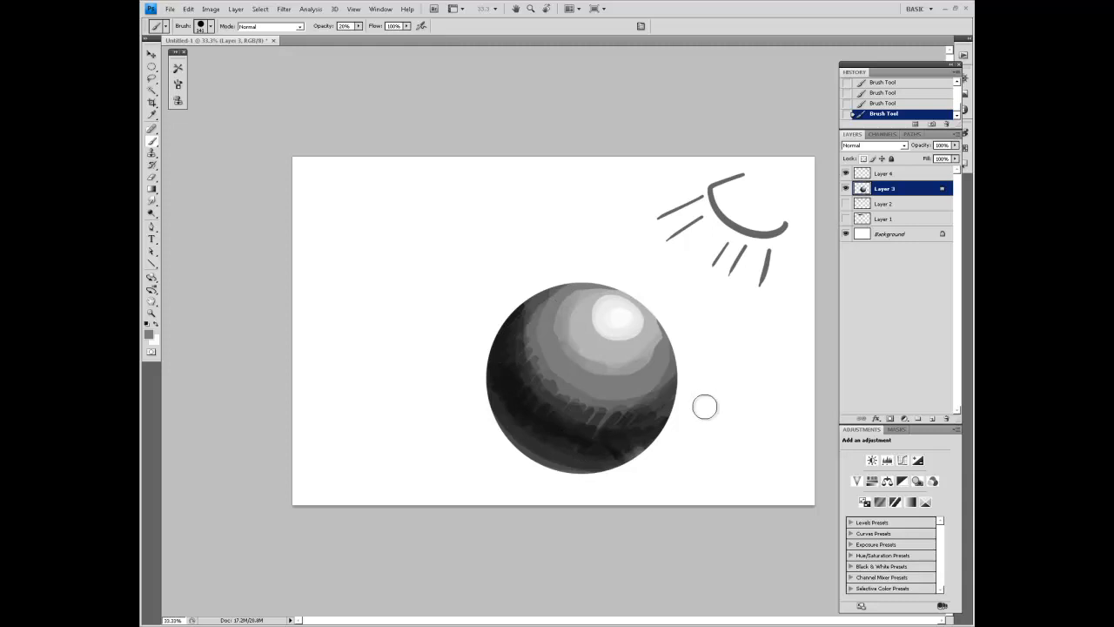
pyautogui.press('i')
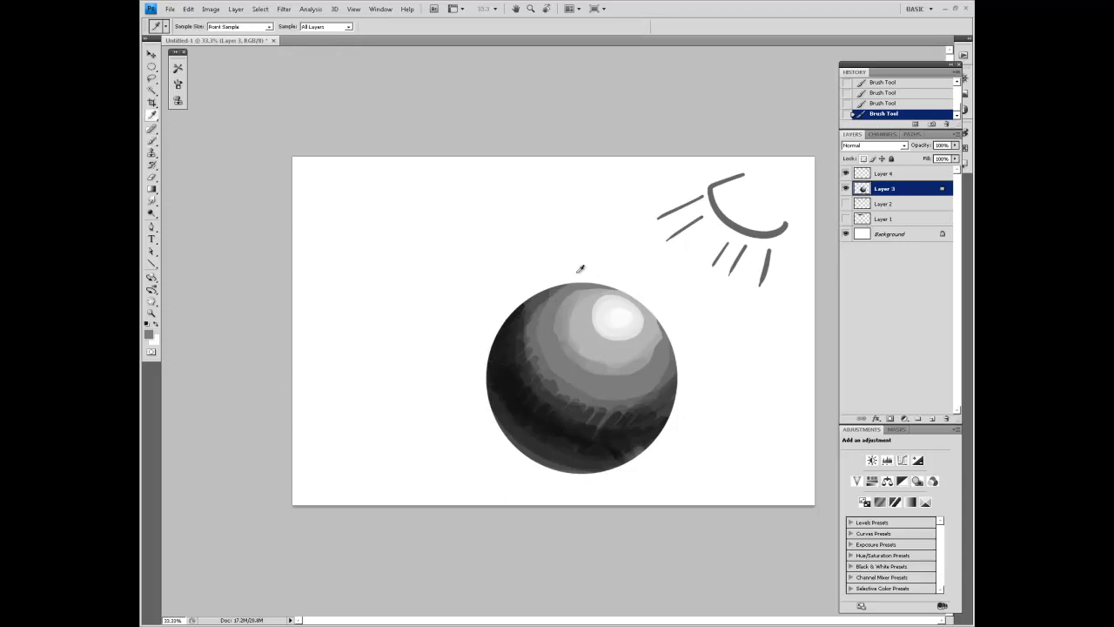
pyautogui.press('b')
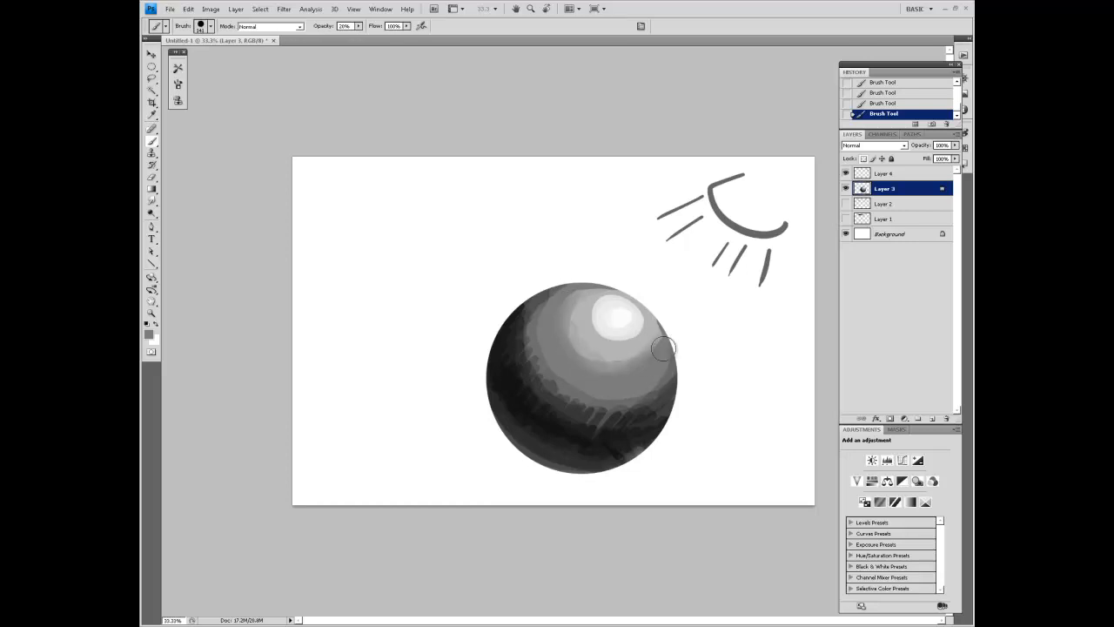
# Step: Soften the highlight's edge into the surrounding light grey and the sphere's upper rim using tones sampled from the sphere
pyautogui.press('i')
pyautogui.click(597, 302)
pyautogui.moveTo(594, 317)
pyautogui.mouseDown()
pyautogui.moveTo(636, 337)
pyautogui.moveTo(592, 311)
pyautogui.moveTo(600, 340)
pyautogui.moveTo(593, 303)
pyautogui.moveTo(638, 314)
pyautogui.moveTo(629, 333)
pyautogui.moveTo(588, 300)
pyautogui.moveTo(609, 289)
pyautogui.moveTo(592, 331)
pyautogui.moveTo(637, 341)
pyautogui.moveTo(647, 324)
pyautogui.moveTo(638, 334)
pyautogui.moveTo(648, 312)
pyautogui.moveTo(585, 328)
pyautogui.moveTo(599, 329)
pyautogui.moveTo(618, 295)
pyautogui.moveTo(644, 327)
pyautogui.moveTo(604, 335)
pyautogui.moveTo(595, 321)
pyautogui.moveTo(585, 332)
pyautogui.moveTo(609, 310)
pyautogui.mouseUp()
pyautogui.keyDown('alt'); pyautogui.click(624, 344); pyautogui.keyUp('alt')
pyautogui.keyDown('alt'); pyautogui.click(571, 301); pyautogui.keyUp('alt')
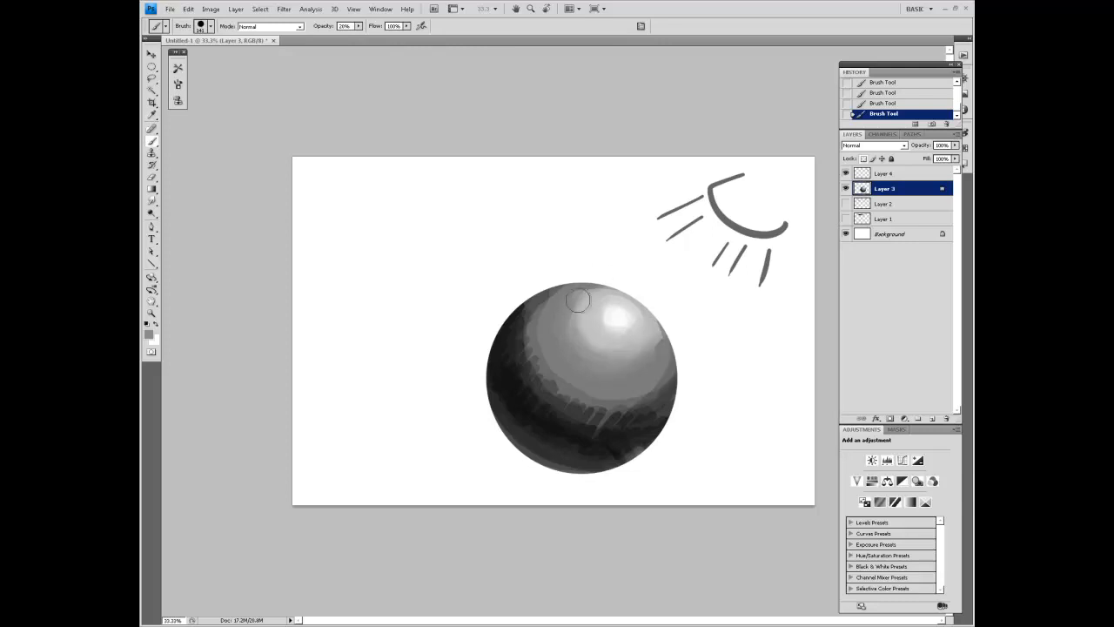
pyautogui.moveTo(676, 328)
pyautogui.mouseDown()
pyautogui.moveTo(649, 363)
pyautogui.moveTo(655, 317)
pyautogui.mouseUp()
# Step: Blend the halftone into the shadow along the sphere's left and lower curve with sampled darker greys
pyautogui.press('i')
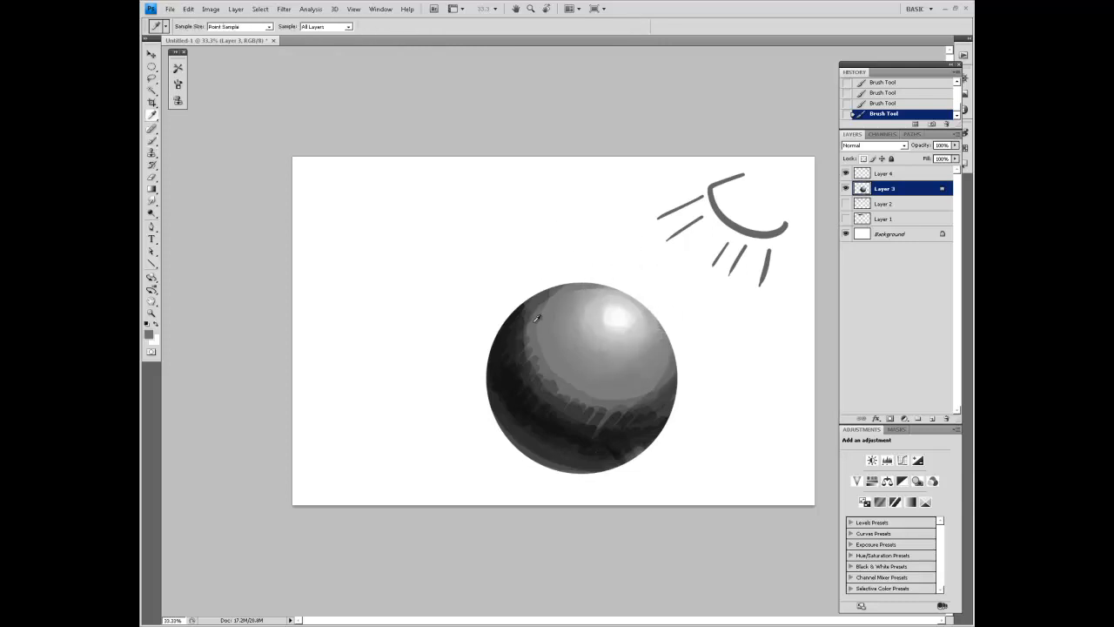
pyautogui.keyDown('alt'); pyautogui.click(536, 321); pyautogui.keyUp('alt')
pyautogui.moveTo(544, 298)
pyautogui.mouseDown()
pyautogui.moveTo(537, 376)
pyautogui.moveTo(566, 406)
pyautogui.moveTo(654, 392)
pyautogui.moveTo(679, 363)
pyautogui.mouseUp()
pyautogui.keyDown('alt'); pyautogui.click(513, 321); pyautogui.keyUp('alt')
pyautogui.moveTo(528, 292)
pyautogui.mouseDown()
pyautogui.moveTo(496, 349)
pyautogui.moveTo(511, 396)
pyautogui.moveTo(539, 411)
pyautogui.mouseUp()
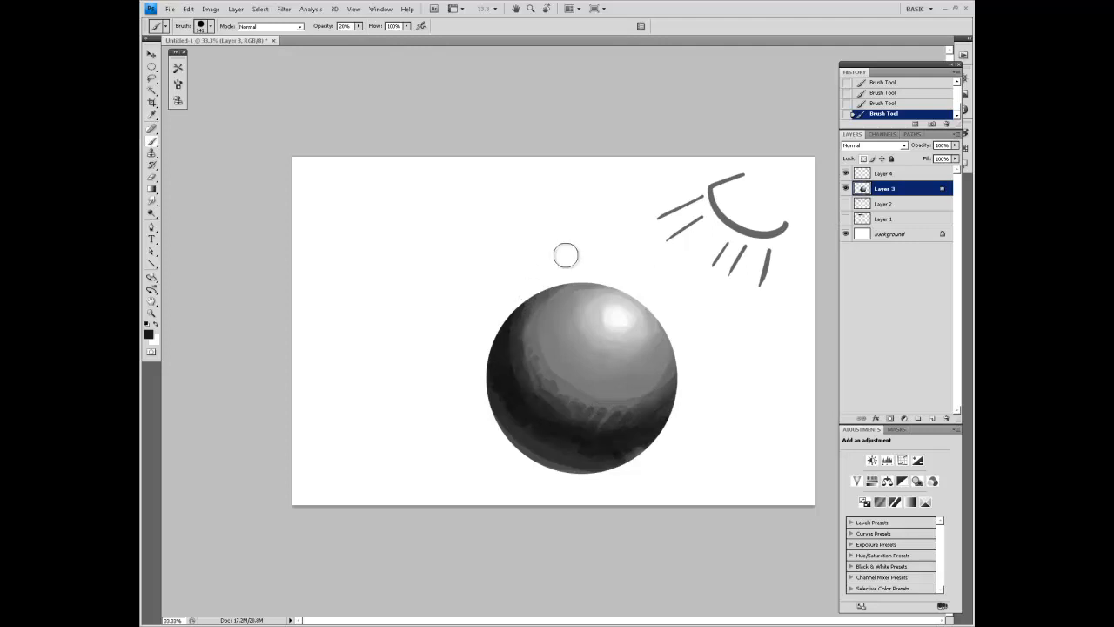
# Step: Reduce the brush opacity to 10% and smooth the ragged shadow edge across the lower part of the sphere with sampled tones
pyautogui.keyDown('alt'); pyautogui.click(547, 349); pyautogui.keyUp('alt')
pyautogui.press('1')
pyautogui.moveTo(569, 430); pyautogui.dragTo(607, 419)
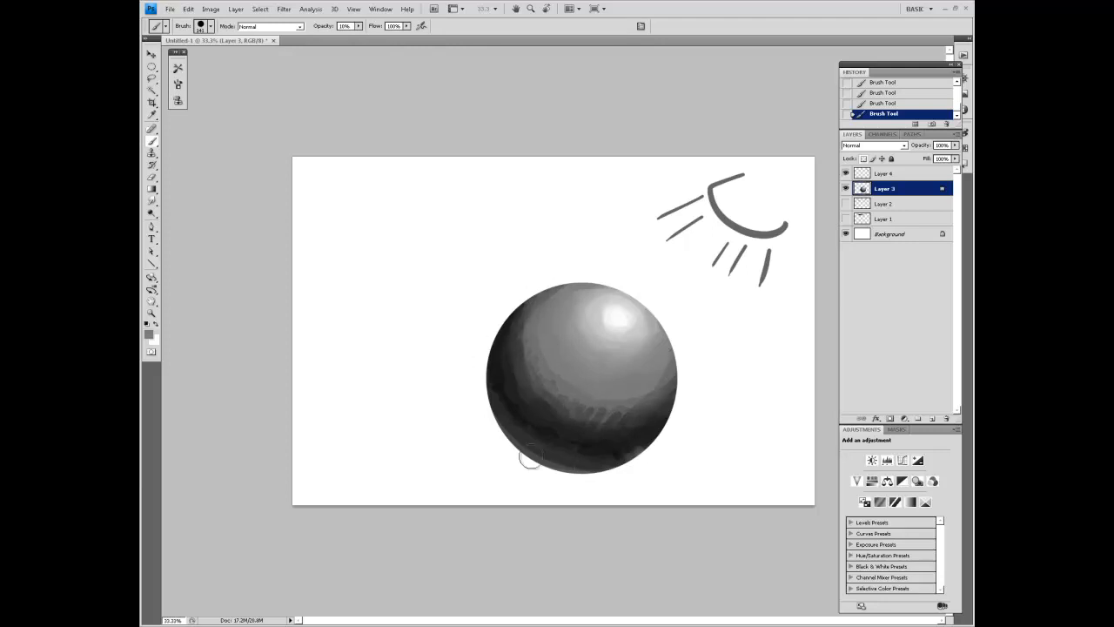
pyautogui.press('i')
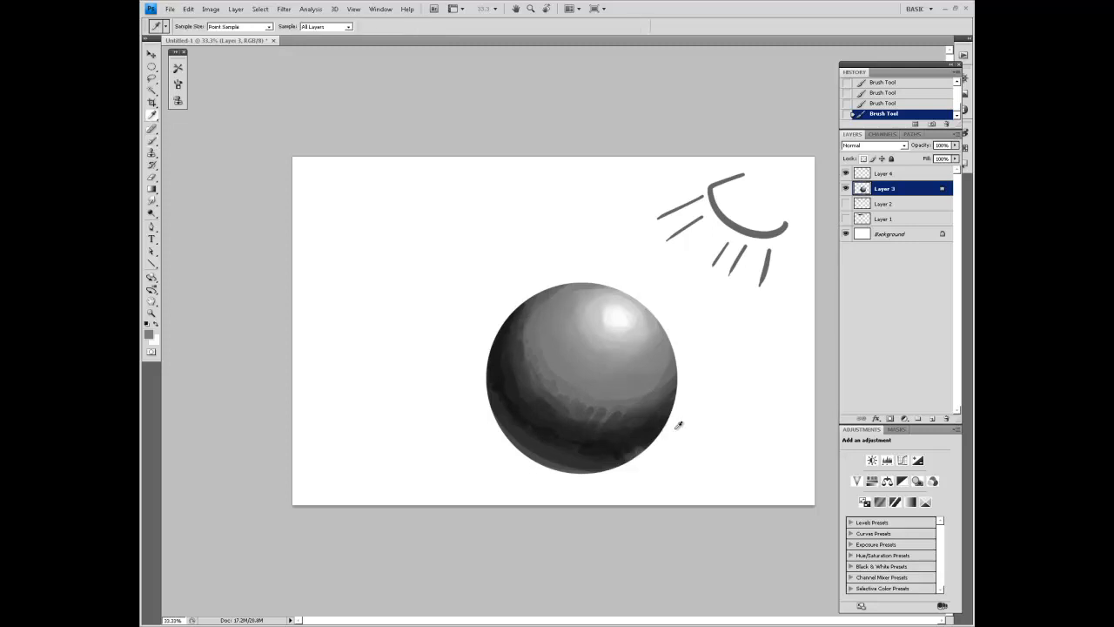
pyautogui.press('b')
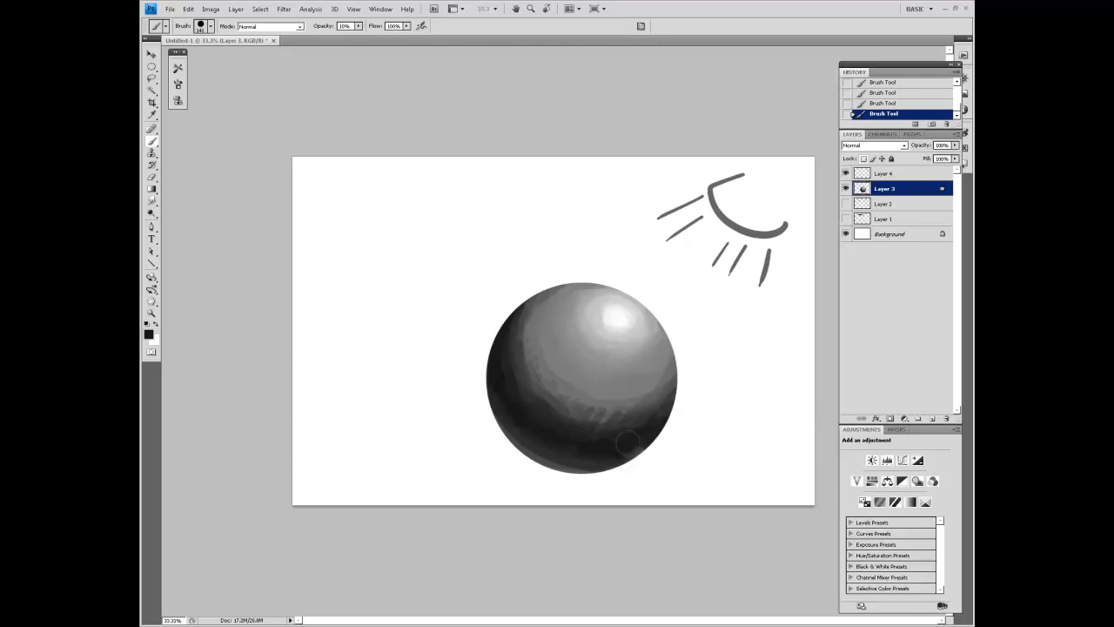
pyautogui.moveTo(514, 335); pyautogui.dragTo(623, 417)
# Step: Sample mid and dark greys from the sphere and refine the transition between its lit and shadowed areas
pyautogui.keyDown('alt'); pyautogui.click(548, 315); pyautogui.keyUp('alt')
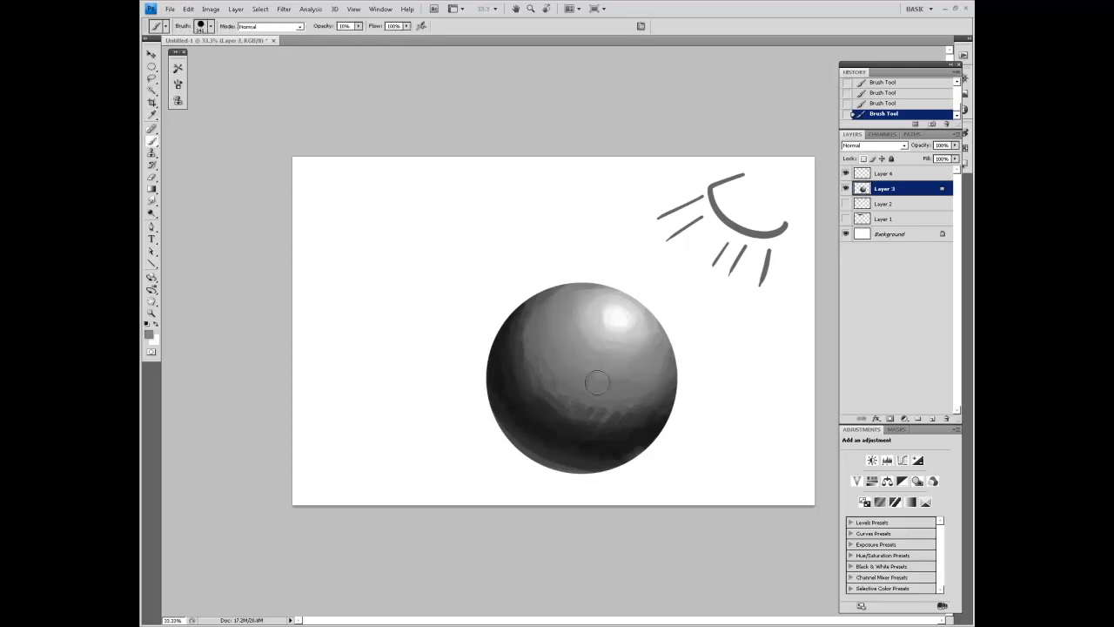
pyautogui.keyDown('alt'); pyautogui.click(540, 334); pyautogui.keyUp('alt')
pyautogui.keyDown('alt'); pyautogui.click(569, 428); pyautogui.keyUp('alt')
pyautogui.press('i')
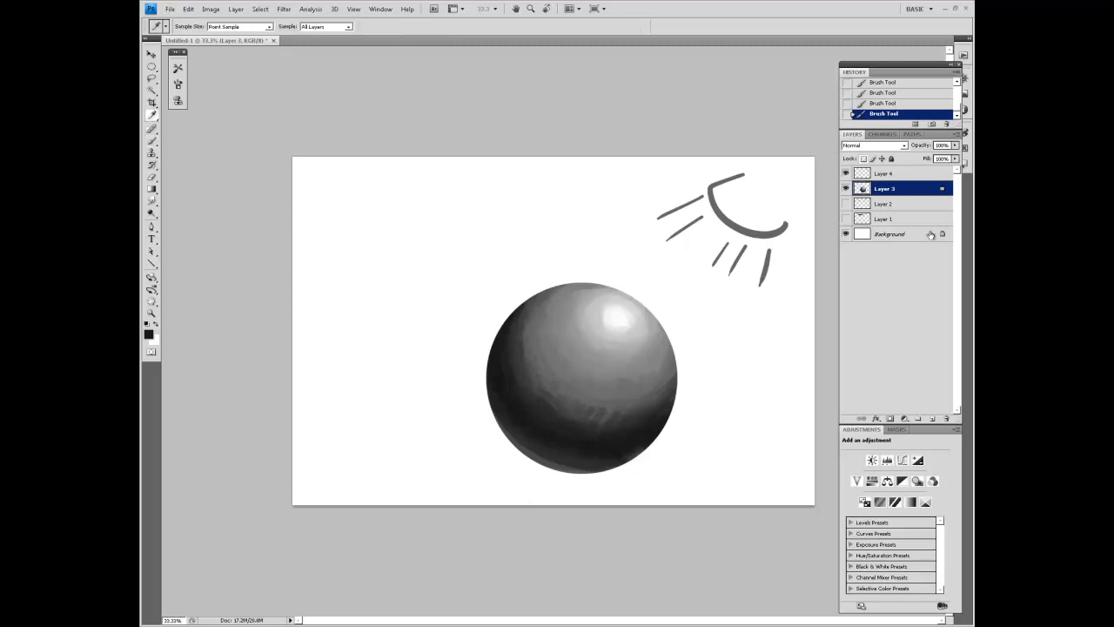
# Step: Add a new layer above the sphere and set up a thin red brush at 100% opacity
pyautogui.click(931, 419)
pyautogui.click(150, 334)
pyautogui.moveTo(605, 410); pyautogui.dragTo(761, 329)
pyautogui.click(759, 377)
pyautogui.press('b')
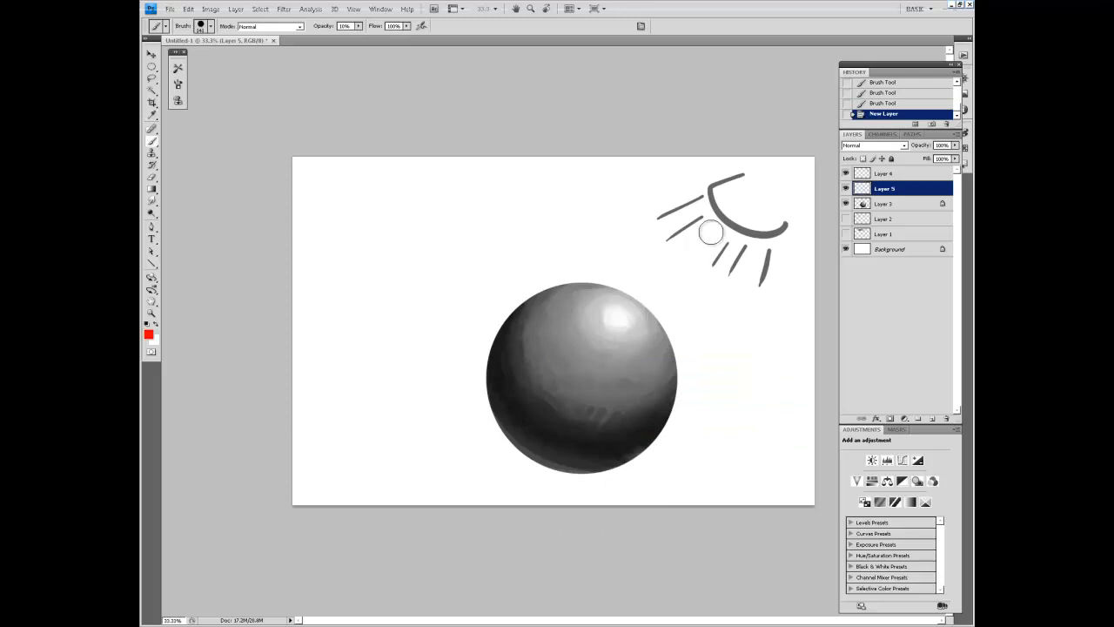
pyautogui.rightClick(685, 269)
pyautogui.click(666, 294)
# Step: Draw red light rays passing the sphere and bouncing back as reflected-light arrows, with a dashed terminator line along the shadow
pyautogui.moveTo(690, 260); pyautogui.dragTo(669, 285)
pyautogui.hotkey('ctrl', 'z')
pyautogui.moveTo(699, 200); pyautogui.dragTo(396, 374)
pyautogui.moveTo(710, 228); pyautogui.dragTo(642, 288)
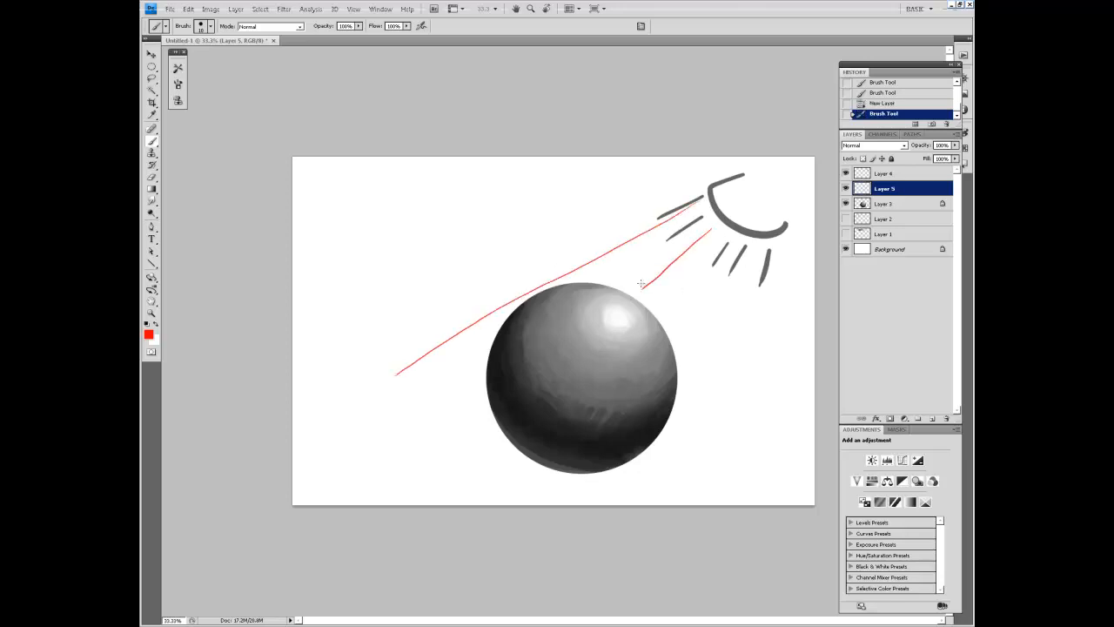
pyautogui.moveTo(477, 402)
pyautogui.mouseDown()
pyautogui.moveTo(433, 457)
pyautogui.moveTo(496, 430)
pyautogui.moveTo(486, 439)
pyautogui.mouseUp()
pyautogui.moveTo(396, 374)
pyautogui.mouseDown()
pyautogui.moveTo(314, 444)
pyautogui.moveTo(455, 378)
pyautogui.mouseUp()
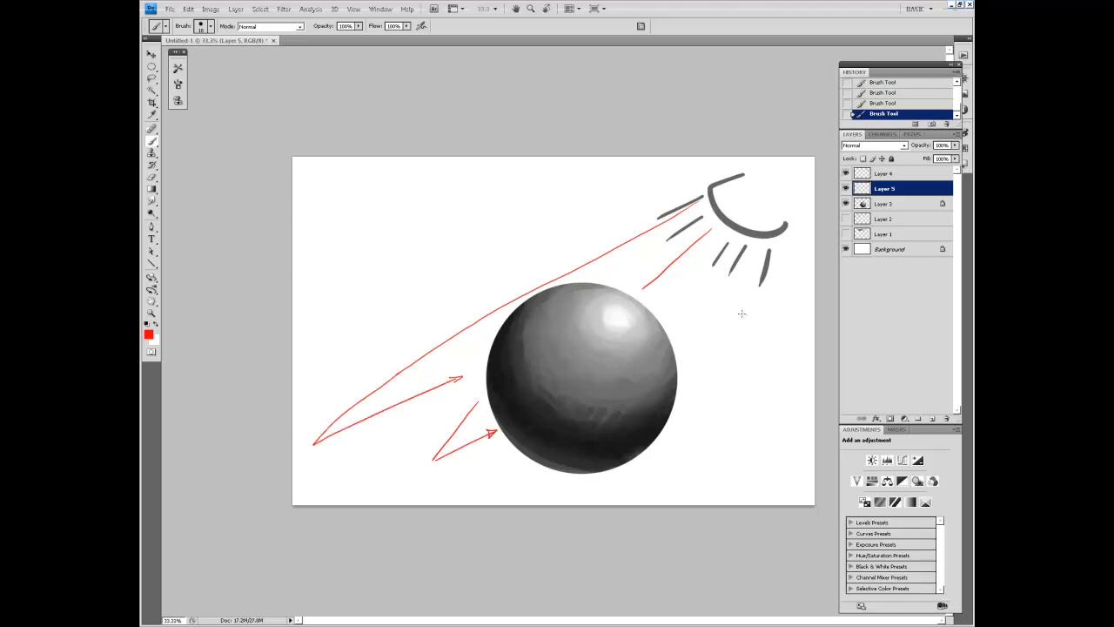
pyautogui.moveTo(748, 254)
pyautogui.mouseDown()
pyautogui.moveTo(665, 466)
pyautogui.moveTo(649, 459)
pyautogui.mouseUp()
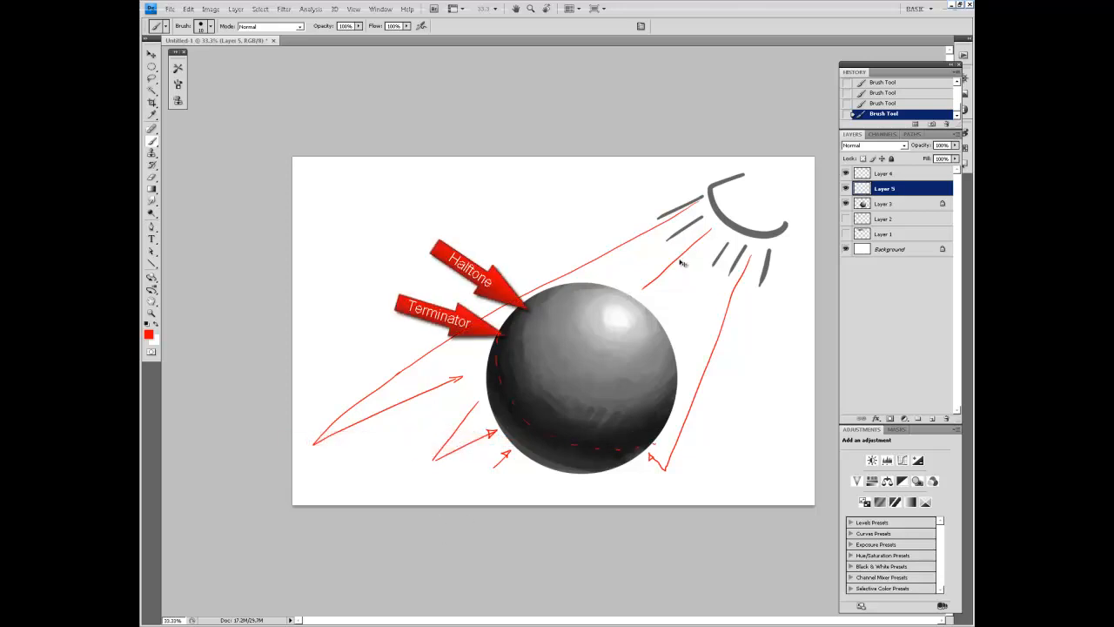
# Step: Clear all the red annotations from Layer 5 and deselect
pyautogui.hotkey('ctrl', 'a')
pyautogui.press('Delete')
pyautogui.hotkey('ctrl', 'd')
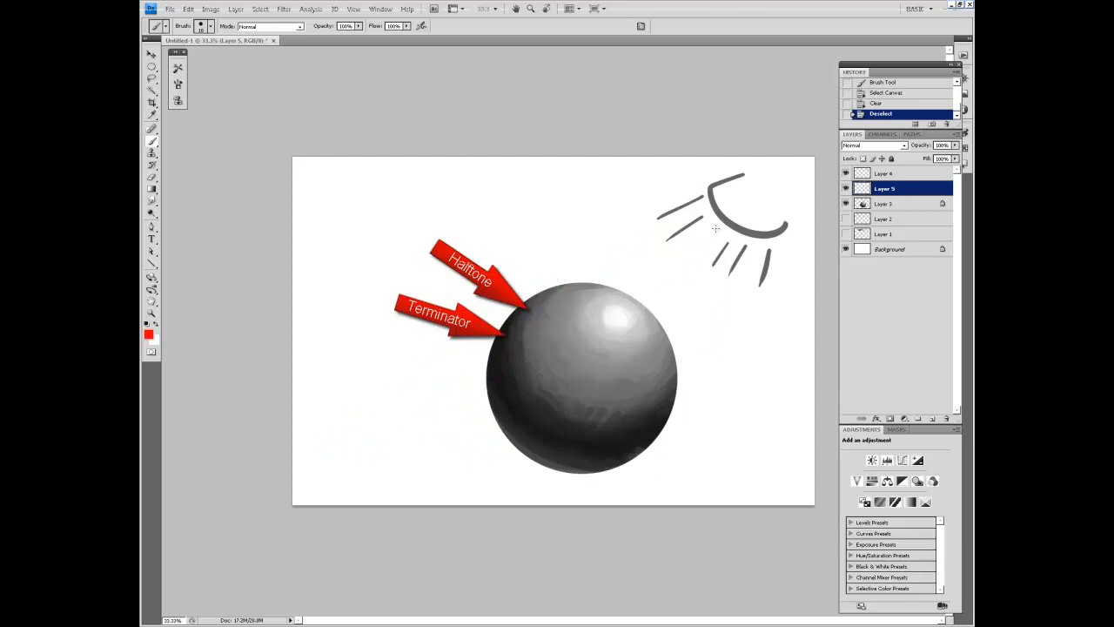
# Step: Draw a red arrow from the light source to the sphere's highlight and circle the source where the ray starts
pyautogui.moveTo(716, 228); pyautogui.dragTo(631, 305)
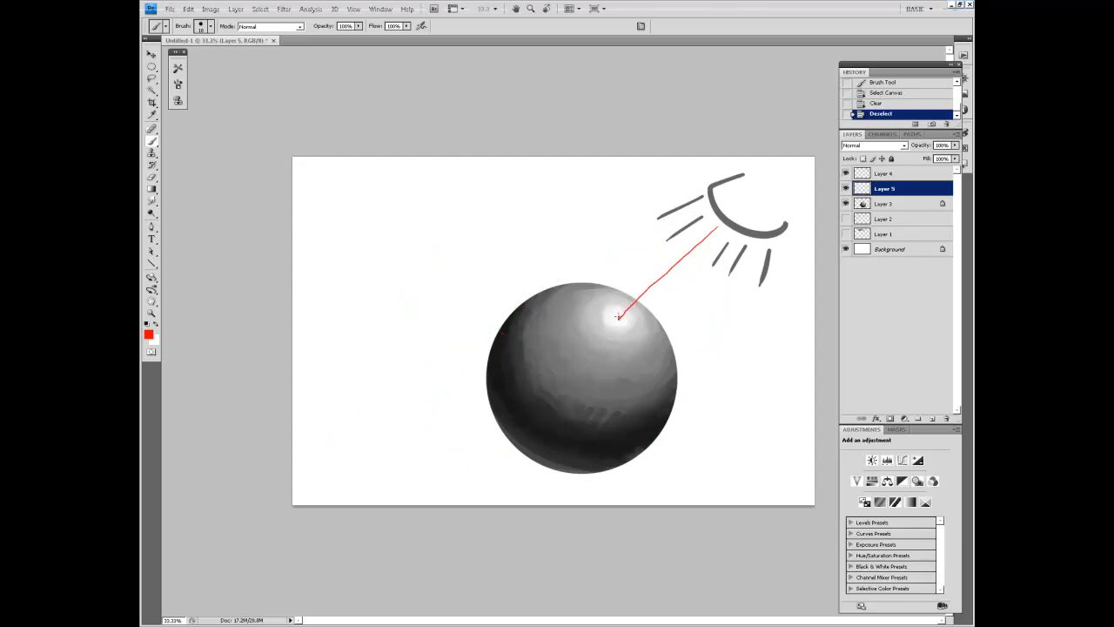
pyautogui.moveTo(717, 205)
pyautogui.mouseDown()
pyautogui.moveTo(714, 235)
pyautogui.moveTo(738, 235)
pyautogui.moveTo(710, 241)
pyautogui.mouseUp()
pyautogui.moveTo(722, 221)
pyautogui.mouseDown()
pyautogui.moveTo(749, 244)
pyautogui.moveTo(733, 214)
pyautogui.moveTo(750, 223)
pyautogui.mouseUp()
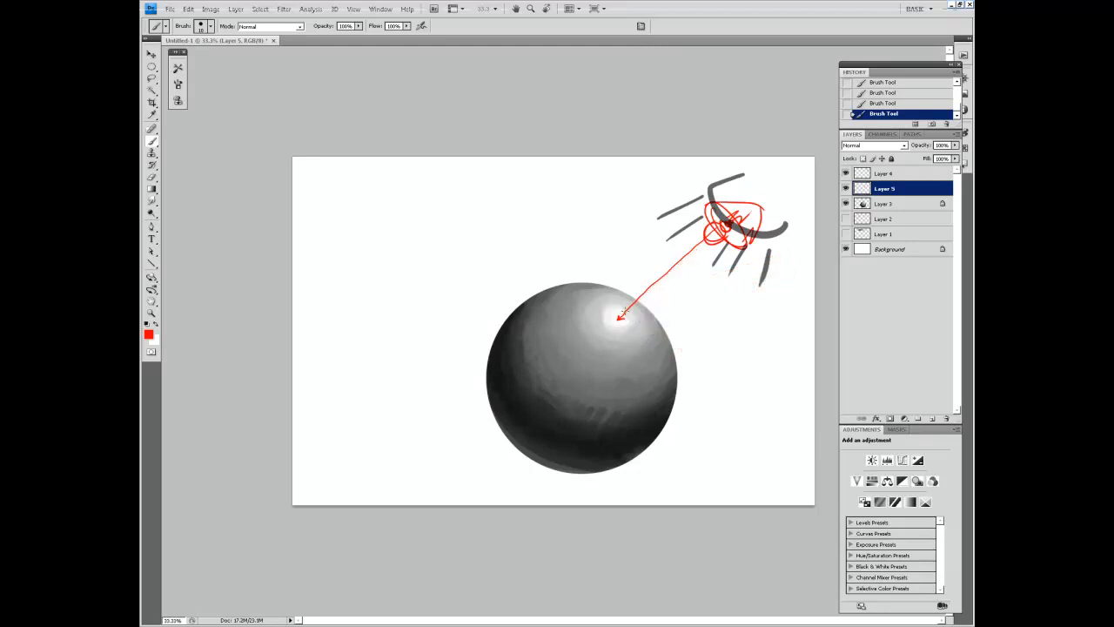
# Step: Fan out further red rays from the light source to points on both sides of the highlight, reaching the sphere's edges
pyautogui.moveTo(700, 235); pyautogui.dragTo(591, 303)
pyautogui.moveTo(711, 247); pyautogui.dragTo(650, 352)
pyautogui.moveTo(695, 230); pyautogui.dragTo(566, 284)
pyautogui.moveTo(715, 251); pyautogui.dragTo(666, 378)
pyautogui.moveTo(683, 228); pyautogui.dragTo(525, 294)
pyautogui.moveTo(724, 267); pyautogui.dragTo(672, 415)
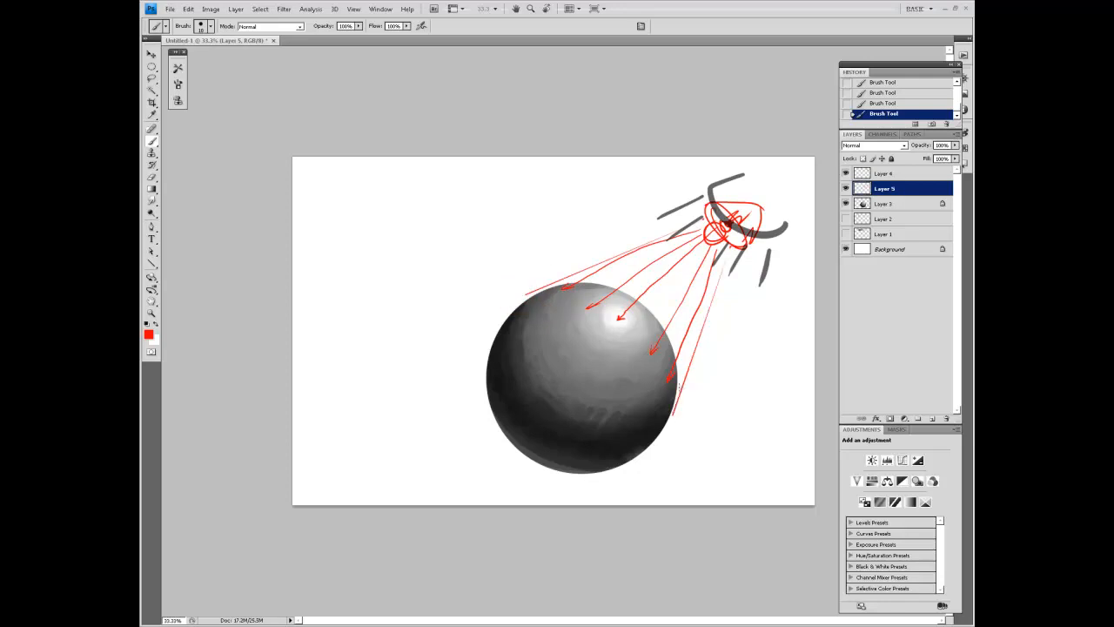
# Step: Add more red rays between the light source and the sphere's outer edges and finish the outermost ones with arrowheads
pyautogui.moveTo(562, 294); pyautogui.dragTo(705, 224)
pyautogui.moveTo(520, 291); pyautogui.dragTo(525, 299)
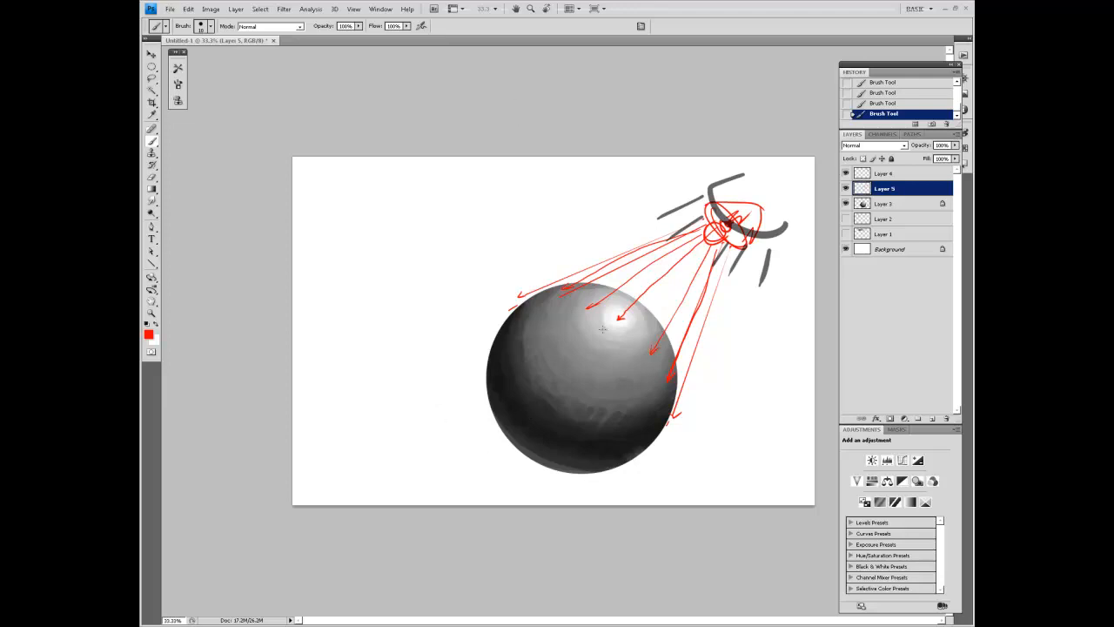
# Step: Create a new layer above Layer 2 and hide the red ray annotations on Layer 5
pyautogui.click(886, 218)
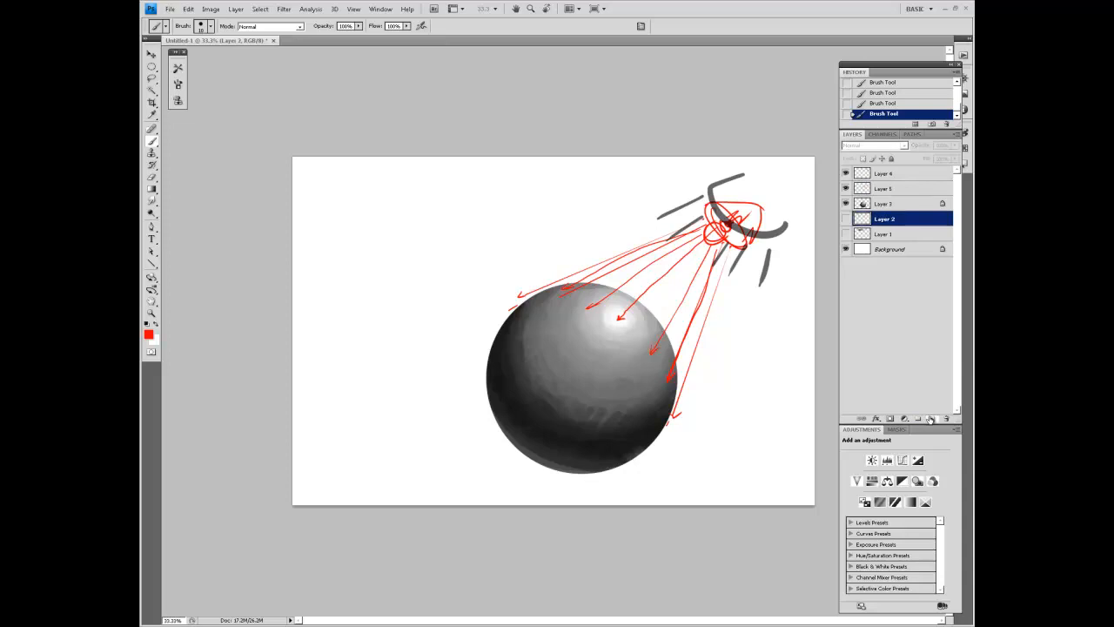
pyautogui.click(931, 418)
pyautogui.click(897, 190)
pyautogui.click(846, 188)
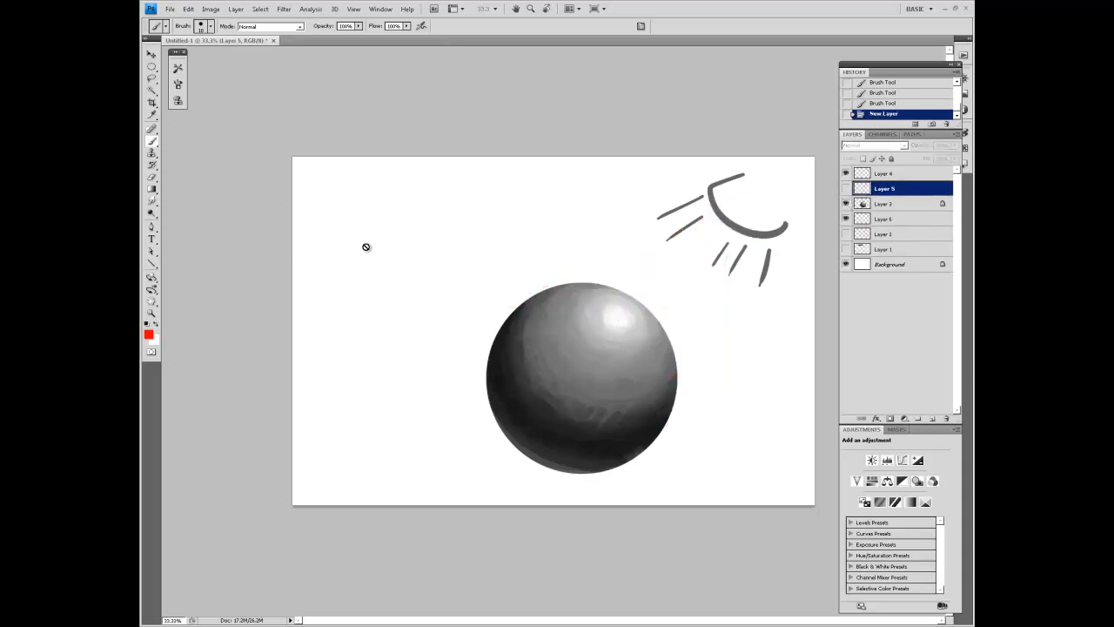
# Step: Paint a flat black cast shadow on Layer 6 at the sphere's lower-left base with a 54 px brush
pyautogui.click(147, 323)
pyautogui.click(875, 221)
pyautogui.rightClick(585, 279)
pyautogui.moveTo(588, 282); pyautogui.dragTo(607, 283)
pyautogui.click(561, 127)
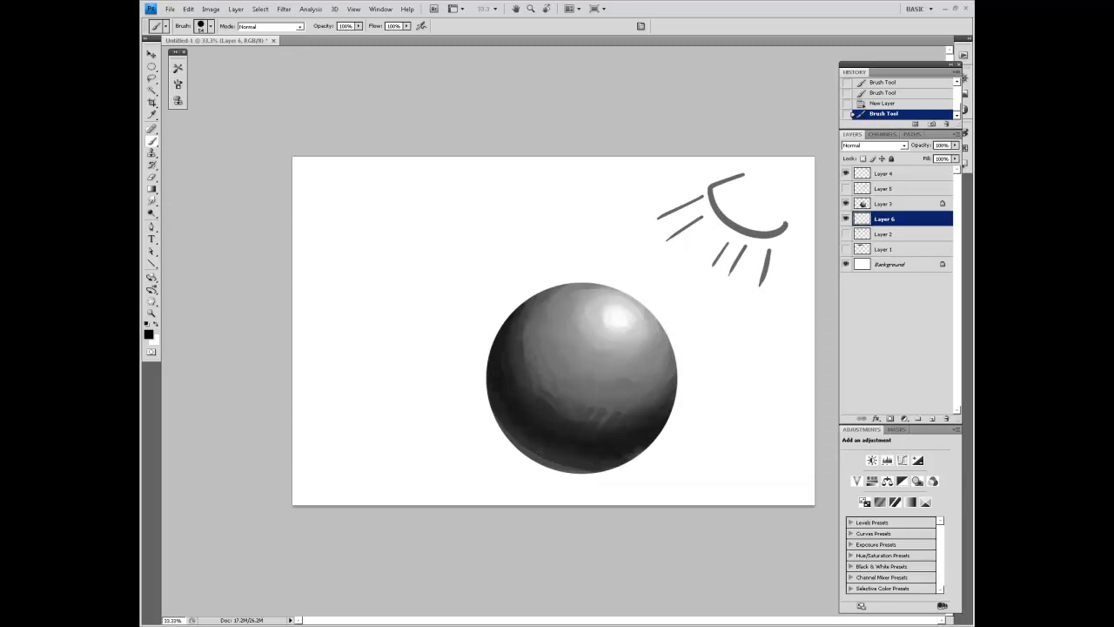
pyautogui.moveTo(478, 464)
pyautogui.mouseDown()
pyautogui.moveTo(576, 474)
pyautogui.moveTo(455, 458)
pyautogui.moveTo(461, 468)
pyautogui.moveTo(570, 476)
pyautogui.mouseUp()
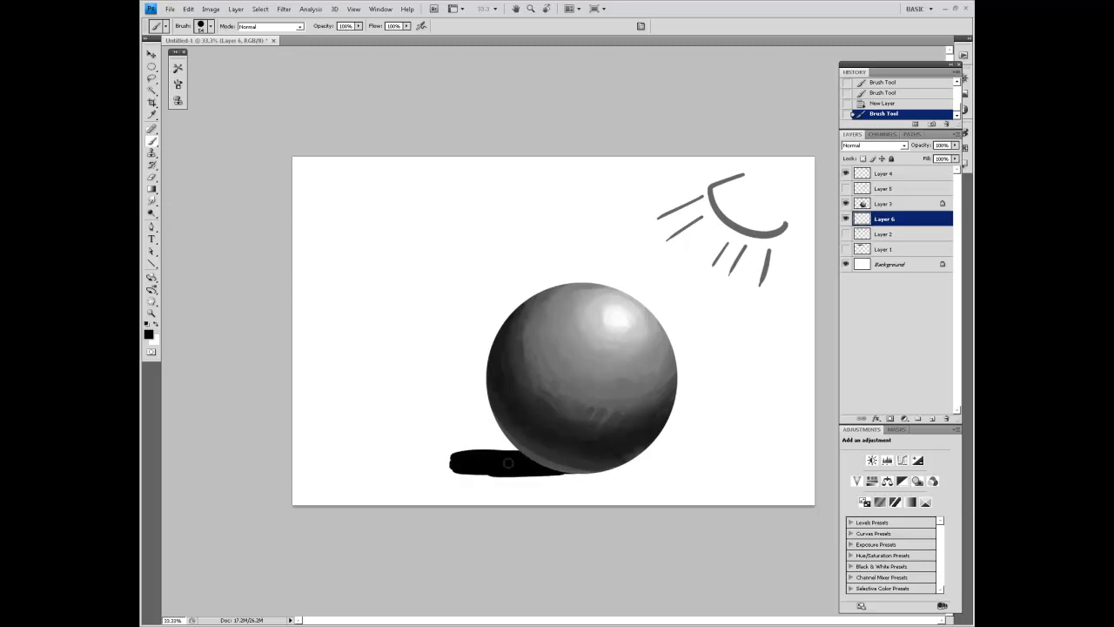
# Step: Erase around the cast shadow's outer end to taper it and soften its edges
pyautogui.press('e')
pyautogui.moveTo(451, 454)
pyautogui.mouseDown()
pyautogui.moveTo(521, 443)
pyautogui.moveTo(428, 466)
pyautogui.moveTo(521, 441)
pyautogui.moveTo(450, 472)
pyautogui.mouseUp()
pyautogui.moveTo(450, 471)
pyautogui.mouseDown()
pyautogui.moveTo(534, 487)
pyautogui.moveTo(433, 458)
pyautogui.mouseUp()
pyautogui.moveTo(434, 458)
pyautogui.mouseDown()
pyautogui.moveTo(535, 445)
pyautogui.moveTo(435, 471)
pyautogui.moveTo(566, 479)
pyautogui.moveTo(469, 467)
pyautogui.mouseUp()
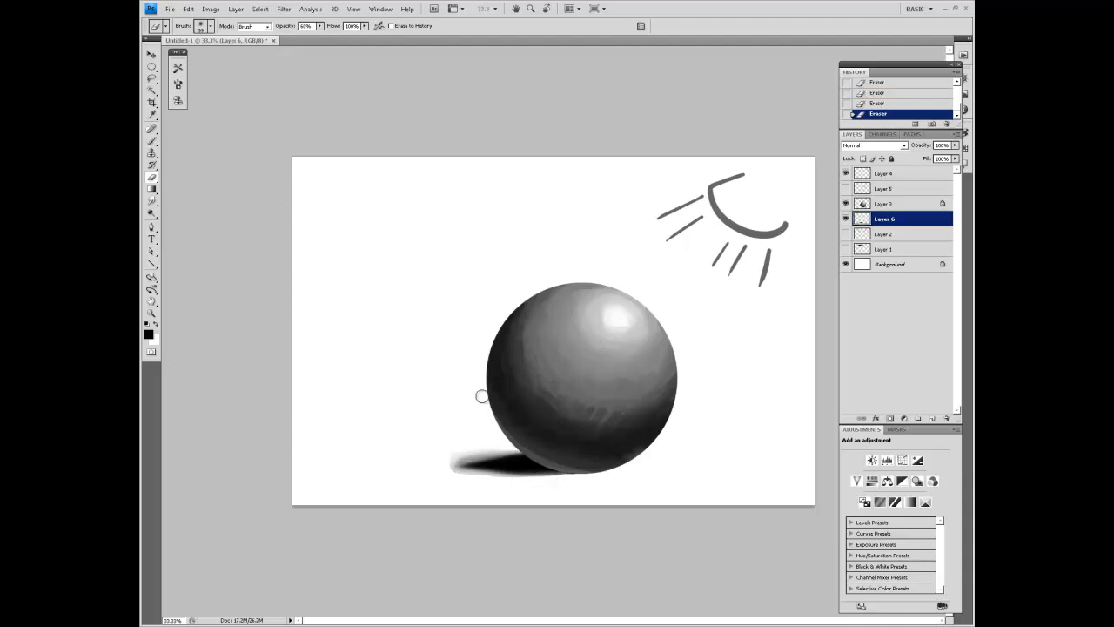
pyautogui.moveTo(924, 147); pyautogui.dragTo(912, 151)
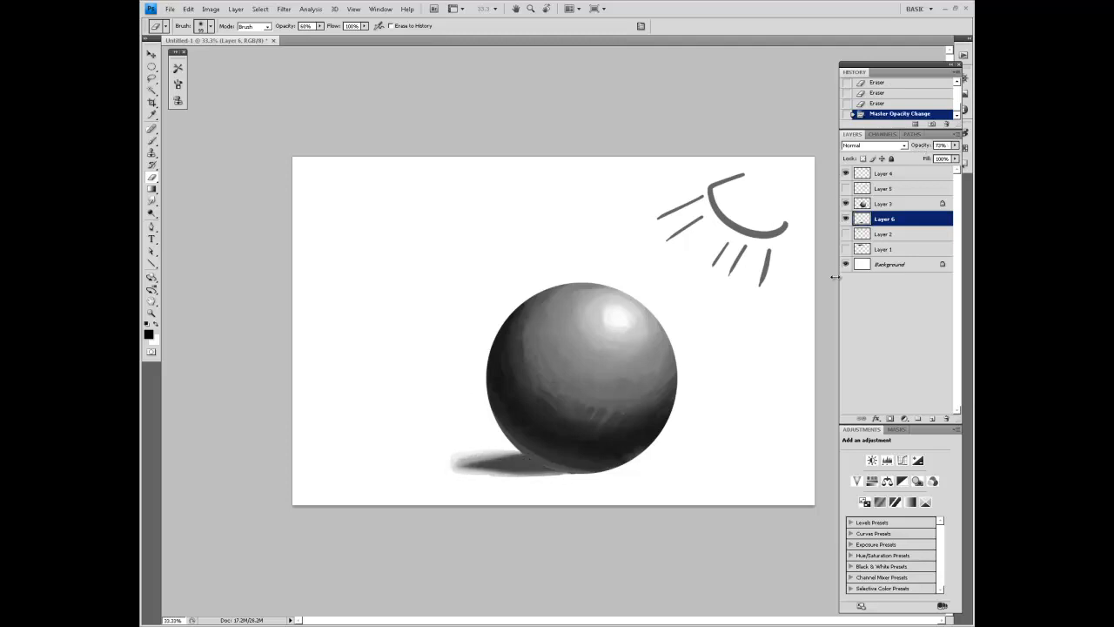
pyautogui.press('b')
pyautogui.keyDown('alt'); pyautogui.click(489, 443); pyautogui.keyUp('alt')
pyautogui.moveTo(488, 447)
pyautogui.mouseDown()
pyautogui.moveTo(438, 459)
pyautogui.moveTo(476, 456)
pyautogui.moveTo(479, 469)
pyautogui.mouseUp()
pyautogui.hotkey('ctrl', 'z')
pyautogui.moveTo(920, 146); pyautogui.dragTo(967, 154)
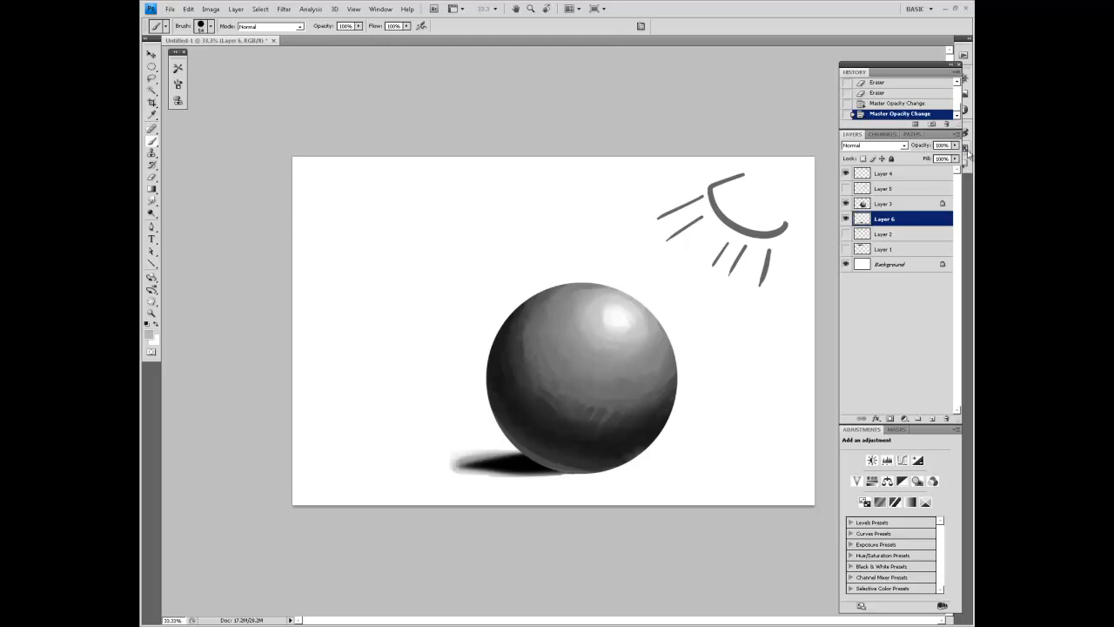
# Step: Lighten the cast shadow with Hue/Saturation by setting Lightness to +13
pyautogui.hotkey('ctrl', 'u')
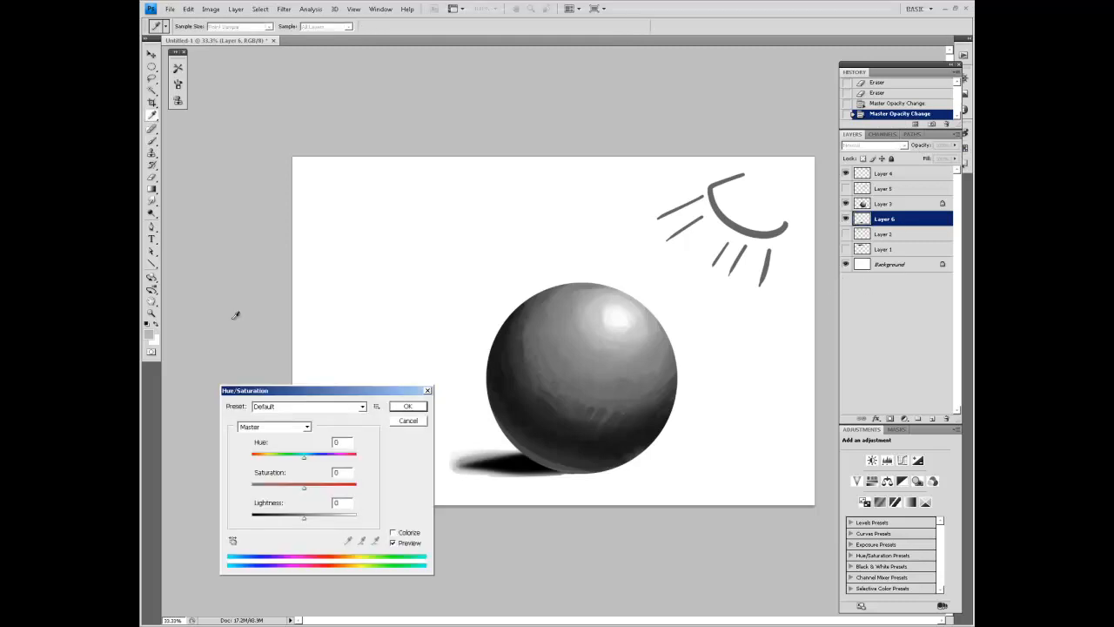
pyautogui.moveTo(300, 520)
pyautogui.mouseDown()
pyautogui.moveTo(322, 522)
pyautogui.moveTo(313, 521)
pyautogui.mouseUp()
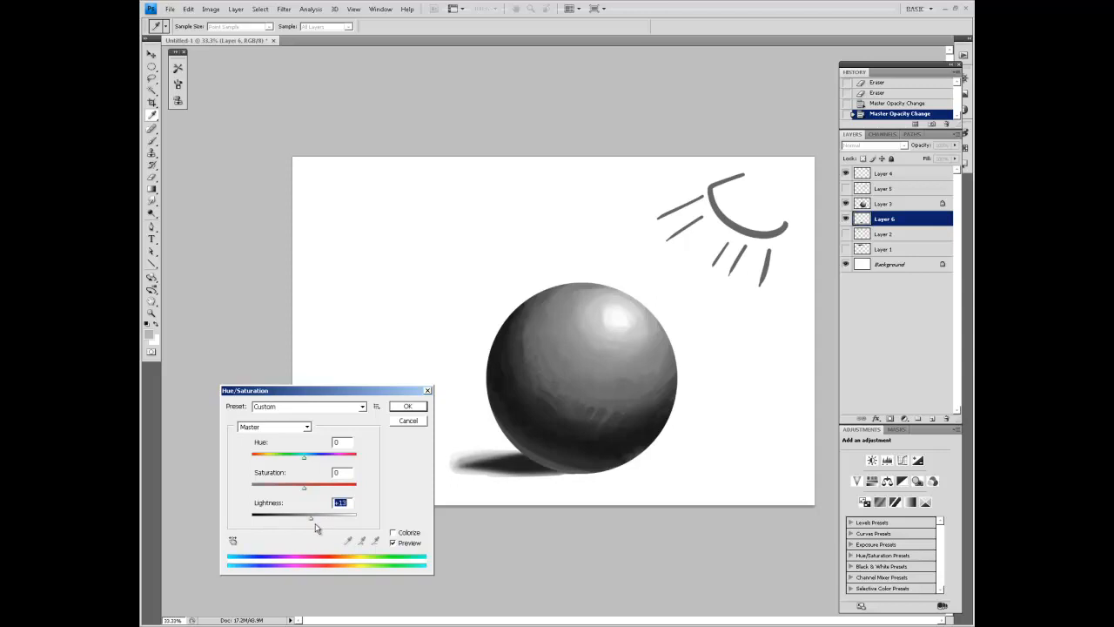
pyautogui.press('Return')
# Step: Enlarge the brush, try a dark stroke across the cast shadow and undo it
pyautogui.click(467, 443)
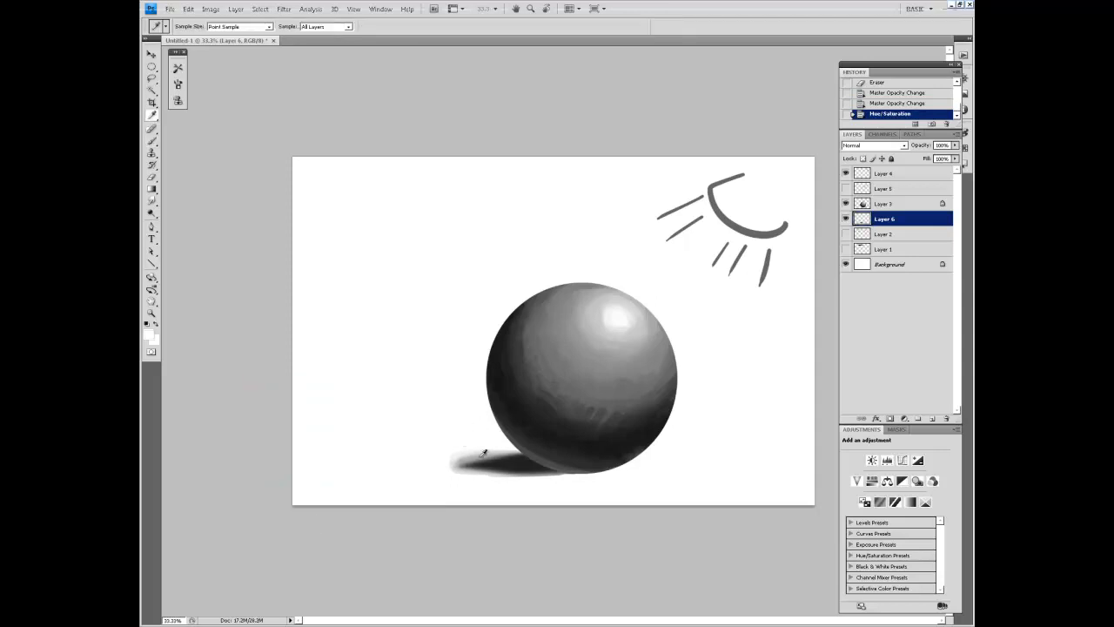
pyautogui.press('d')
pyautogui.press('b')
pyautogui.rightClick(469, 458)
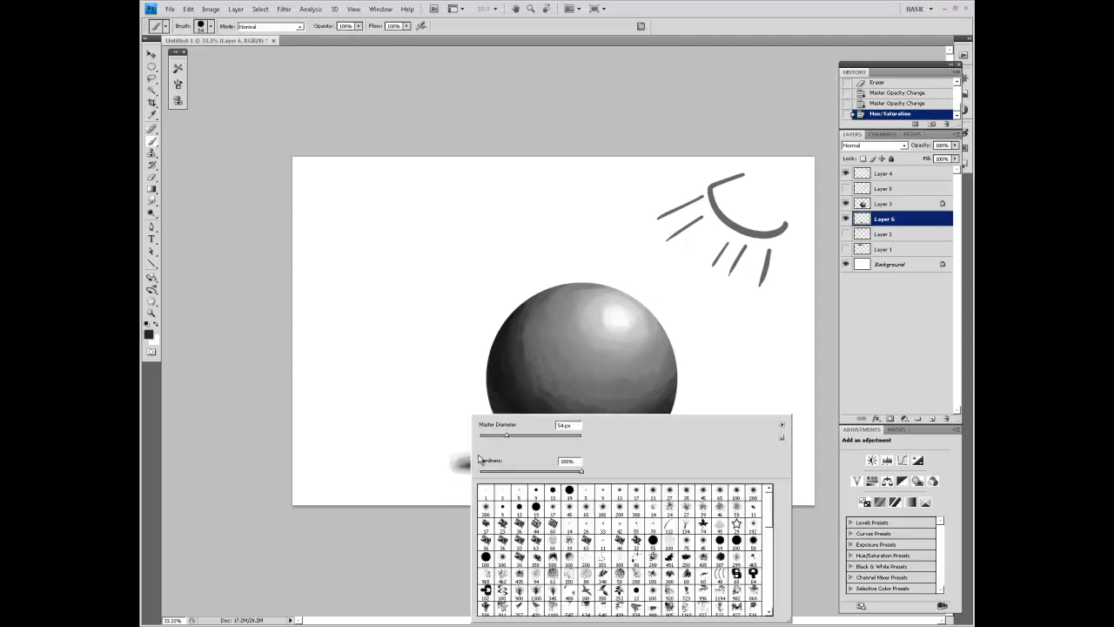
pyautogui.moveTo(526, 441); pyautogui.dragTo(538, 438)
pyautogui.moveTo(428, 466); pyautogui.dragTo(493, 454)
pyautogui.hotkey('ctrl', 'z')
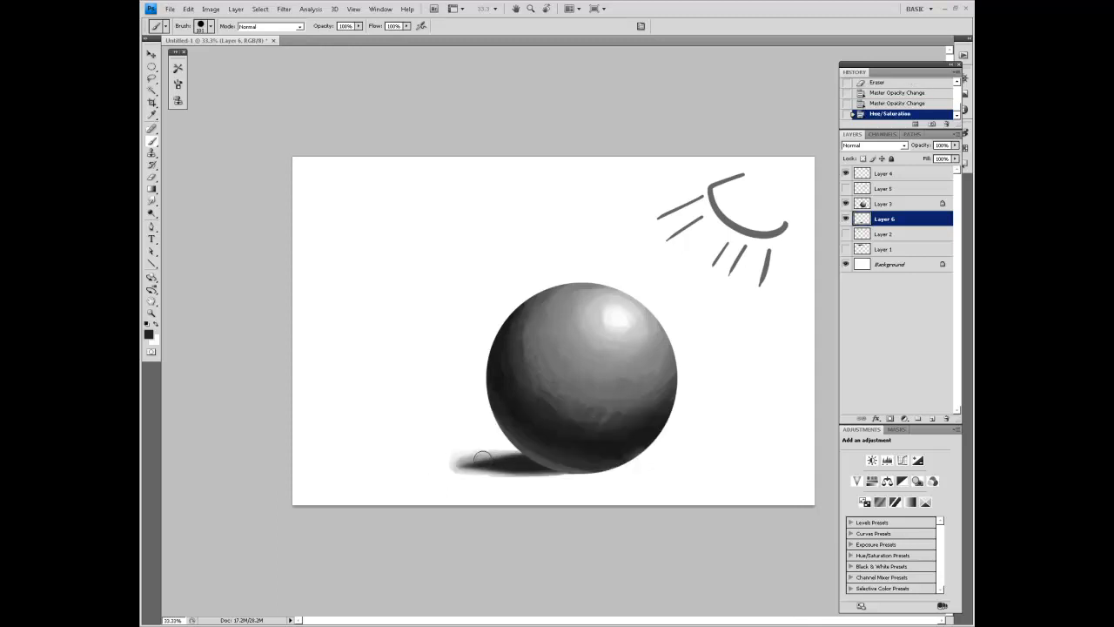
# Step: Sample greys from the shadow area and paint semi-transparent strokes that extend the cast shadow away from the sphere
pyautogui.press('i')
pyautogui.click(511, 450)
pyautogui.press('b')
pyautogui.moveTo(504, 452)
pyautogui.mouseDown()
pyautogui.moveTo(448, 465)
pyautogui.moveTo(508, 462)
pyautogui.moveTo(489, 457)
pyautogui.moveTo(449, 469)
pyautogui.moveTo(537, 472)
pyautogui.moveTo(527, 457)
pyautogui.moveTo(566, 448)
pyautogui.mouseUp()
pyautogui.keyDown('alt'); pyautogui.click(522, 462); pyautogui.keyUp('alt')
pyautogui.keyDown('alt'); pyautogui.click(486, 447); pyautogui.keyUp('alt')
pyautogui.moveTo(435, 463)
pyautogui.mouseDown()
pyautogui.moveTo(538, 475)
pyautogui.moveTo(441, 472)
pyautogui.moveTo(514, 450)
pyautogui.moveTo(458, 468)
pyautogui.mouseUp()
pyautogui.keyDown('alt'); pyautogui.click(507, 462); pyautogui.keyUp('alt')
pyautogui.moveTo(458, 468); pyautogui.dragTo(520, 471)
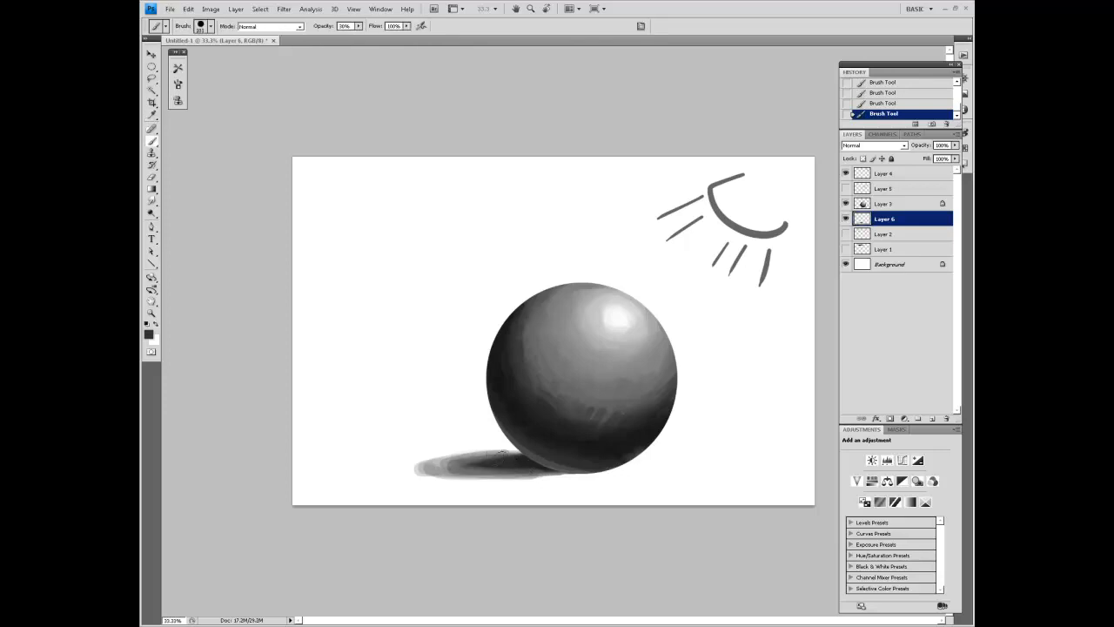
# Step: Sample shadow tones to stretch a faint tip at the cast shadow's far end and darken its middle near the sphere
pyautogui.keyDown('alt'); pyautogui.click(460, 459); pyautogui.keyUp('alt')
pyautogui.press('alt')
pyautogui.press('alt')
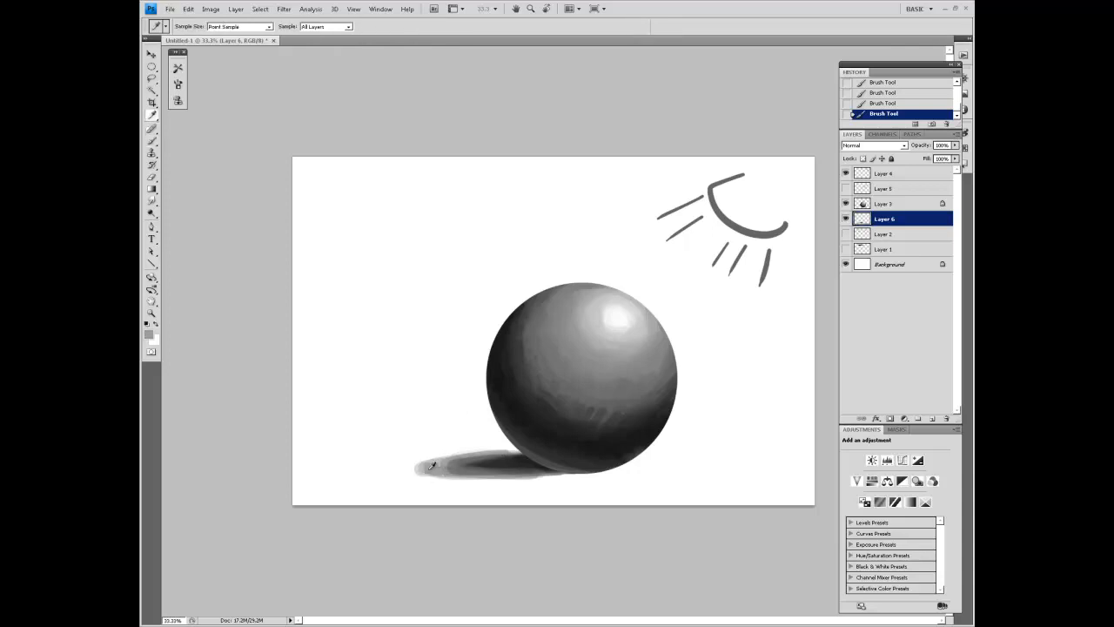
pyautogui.moveTo(432, 455); pyautogui.dragTo(408, 467)
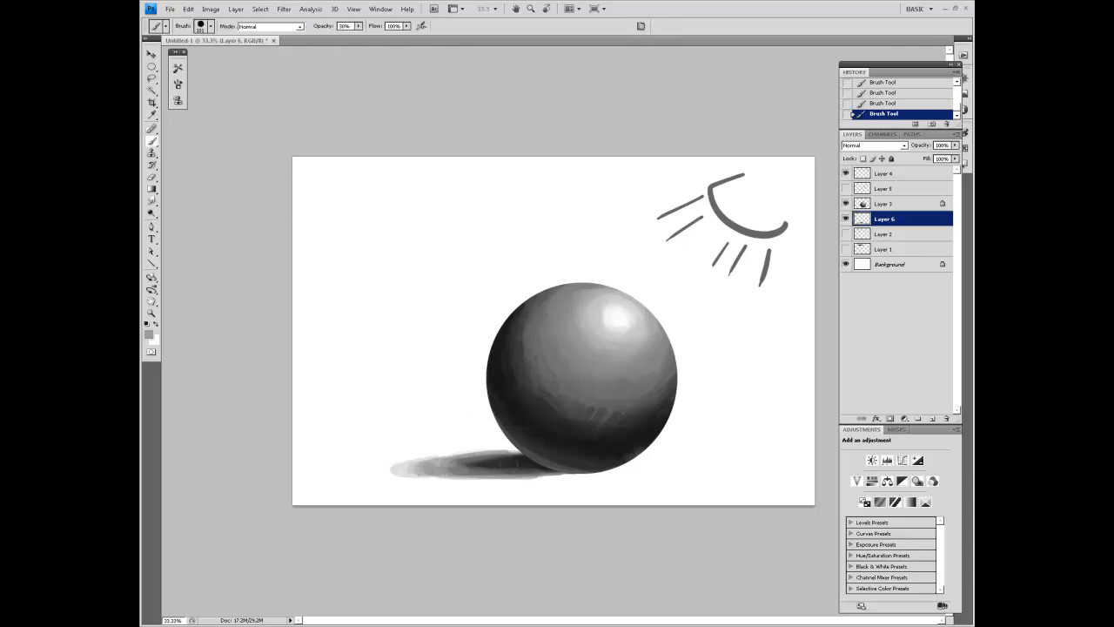
pyautogui.keyDown('alt'); pyautogui.click(501, 453); pyautogui.keyUp('alt')
pyautogui.moveTo(485, 459)
pyautogui.mouseDown()
pyautogui.moveTo(442, 465)
pyautogui.moveTo(517, 462)
pyautogui.moveTo(459, 460)
pyautogui.moveTo(456, 472)
pyautogui.moveTo(509, 451)
pyautogui.mouseUp()
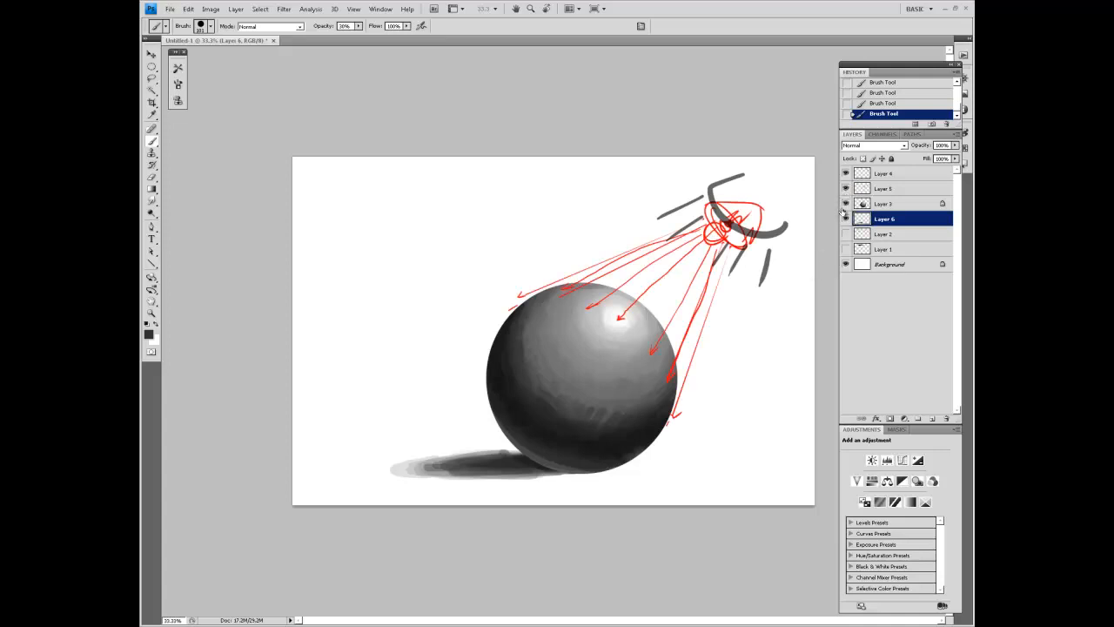
# Step: Create a new layer above the sphere on Layer 3 and set up a small red brush at 100% opacity
pyautogui.click(877, 204)
pyautogui.click(932, 418)
pyautogui.click(149, 333)
pyautogui.click(653, 406)
pyautogui.click(782, 380)
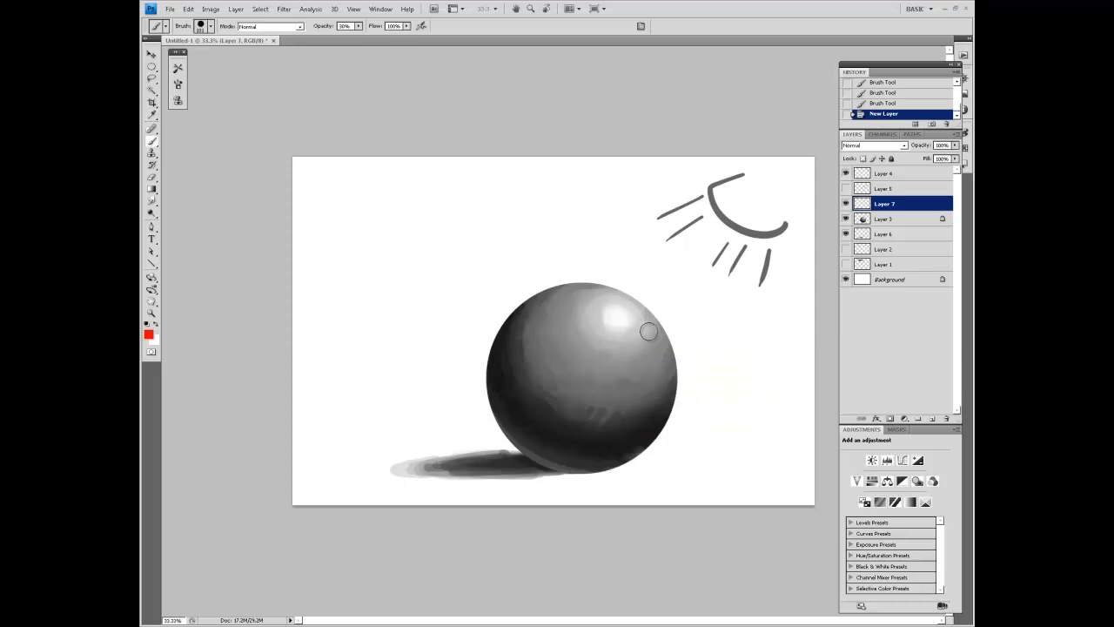
pyautogui.press('0')
pyautogui.rightClick(699, 304)
pyautogui.moveTo(667, 328); pyautogui.dragTo(663, 326)
pyautogui.click(709, 186)
pyautogui.keyDown('shift'); pyautogui.click(714, 182); pyautogui.keyUp('shift')
pyautogui.hotkey('ctrl', 'z')
# Step: Draw straight red rays from one point in the light source past both sides of the sphere and through it to the shadow
pyautogui.click(762, 191)
pyautogui.keyDown('shift'); pyautogui.click(340, 471); pyautogui.keyUp('shift')
pyautogui.keyDown('shift'); pyautogui.click(314, 413); pyautogui.keyUp('shift')
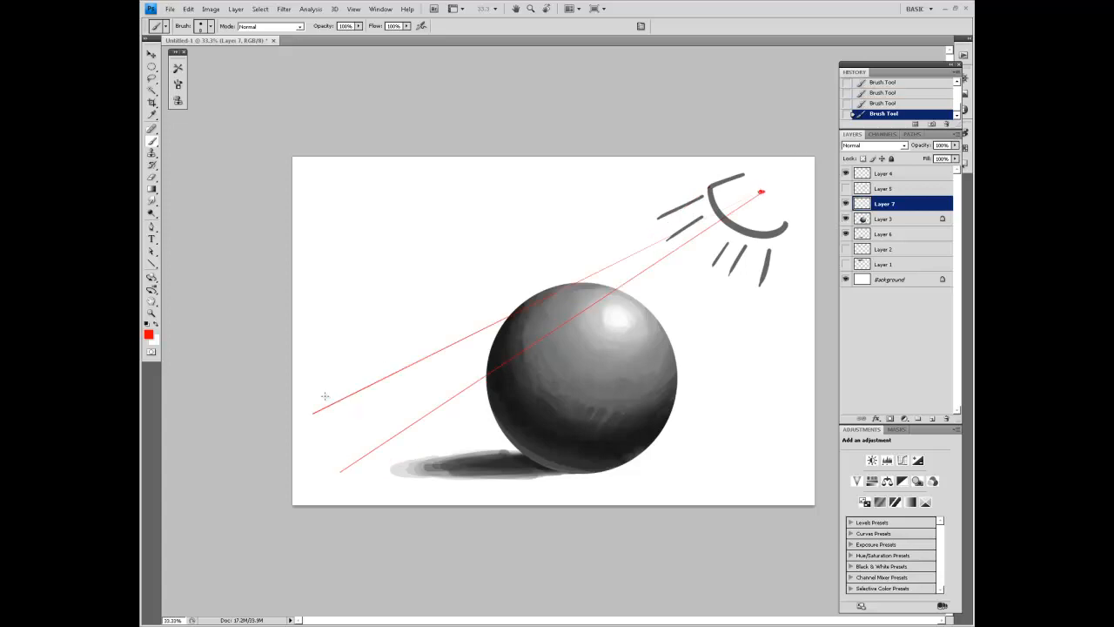
pyautogui.keyDown('shift'); pyautogui.click(333, 353); pyautogui.keyUp('shift')
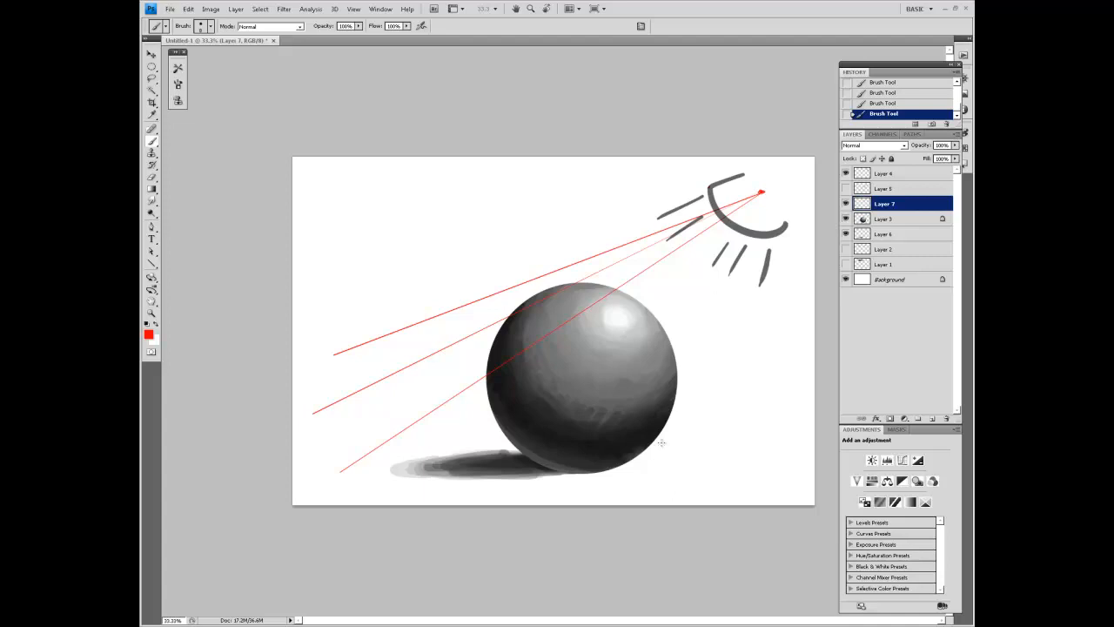
pyautogui.keyDown('shift'); pyautogui.click(629, 474); pyautogui.keyUp('shift')
pyautogui.keyDown('shift'); pyautogui.click(662, 471); pyautogui.keyUp('shift')
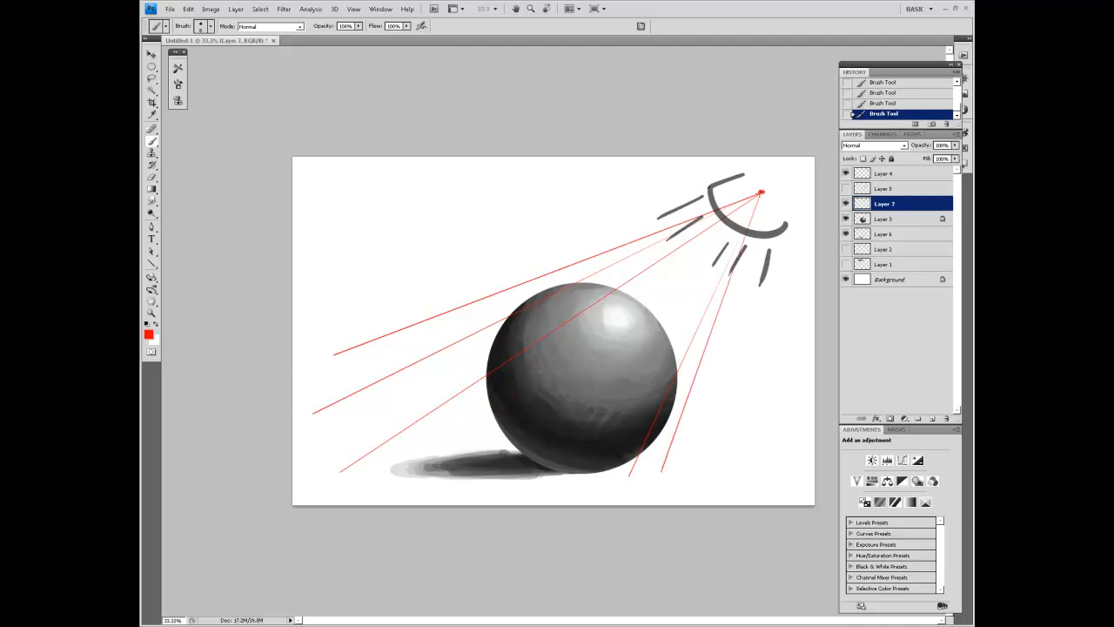
pyautogui.keyDown('shift'); pyautogui.click(496, 476); pyautogui.keyUp('shift')
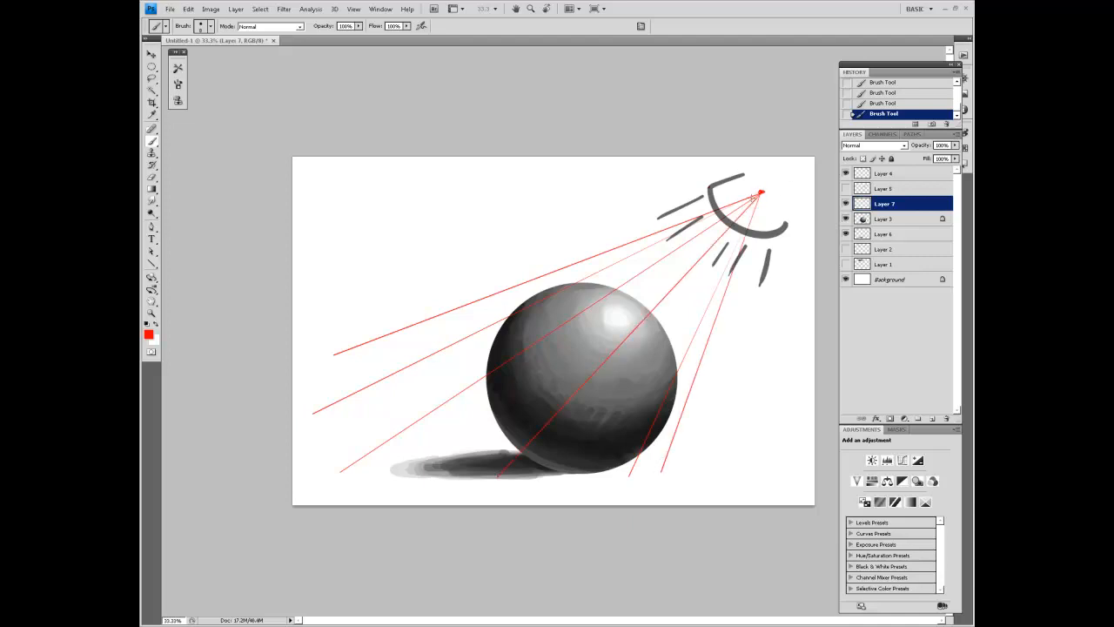
pyautogui.keyDown('shift'); pyautogui.click(291, 406); pyautogui.keyUp('shift')
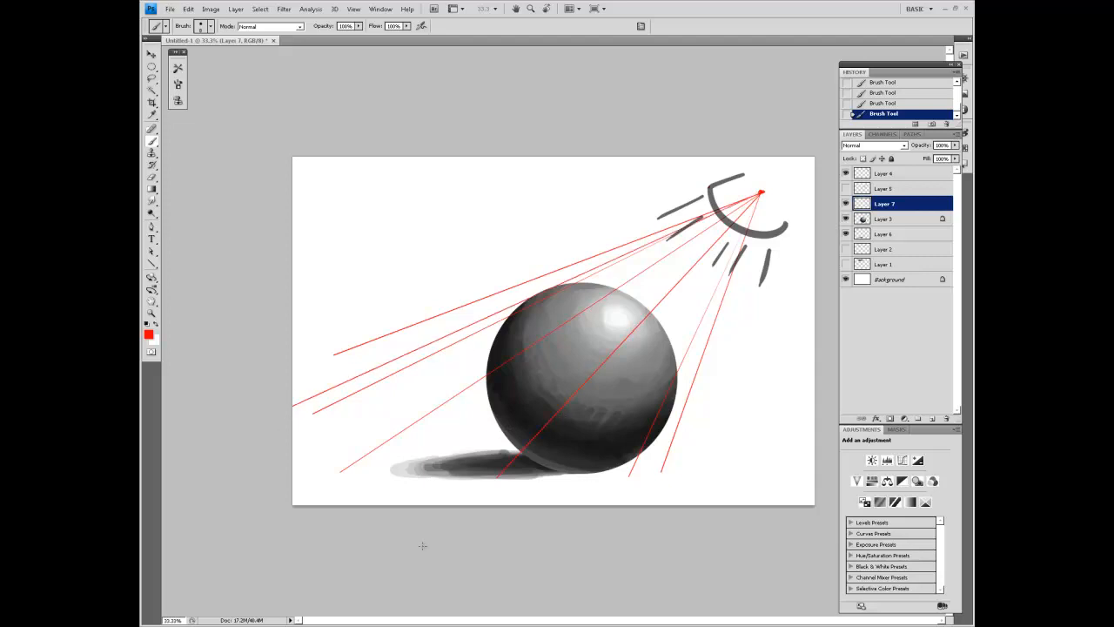
# Step: Draw wavy red ambient-light arrows on Layer 6 pointing at the cast shadow and the sphere's dark side
pyautogui.click(888, 234)
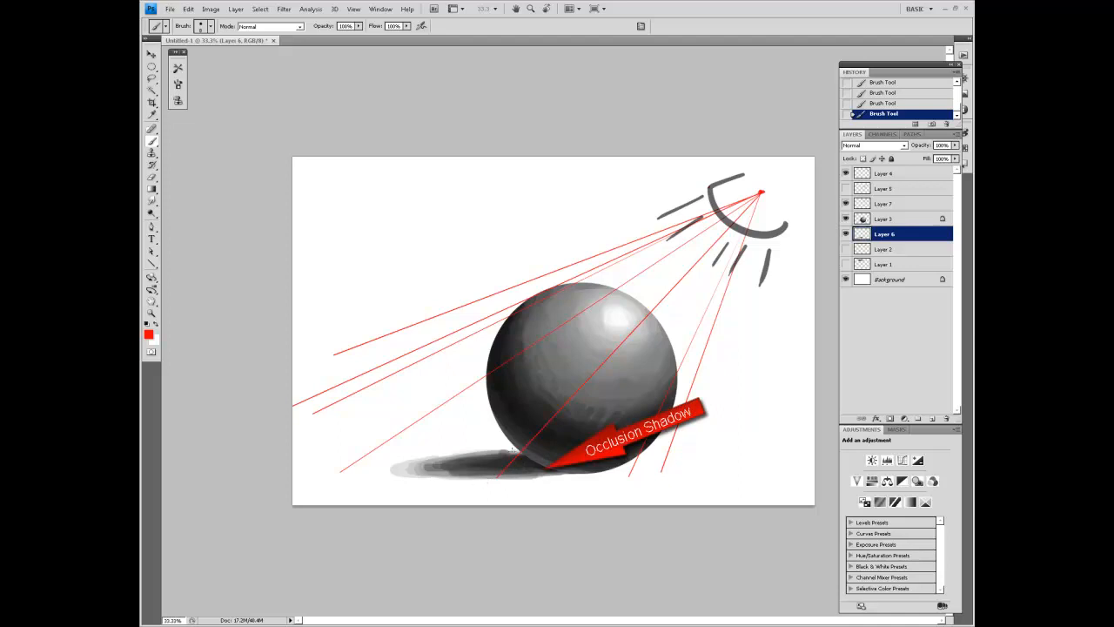
pyautogui.moveTo(320, 324); pyautogui.dragTo(427, 435)
pyautogui.moveTo(445, 233); pyautogui.dragTo(479, 408)
pyautogui.moveTo(294, 433); pyautogui.dragTo(412, 458)
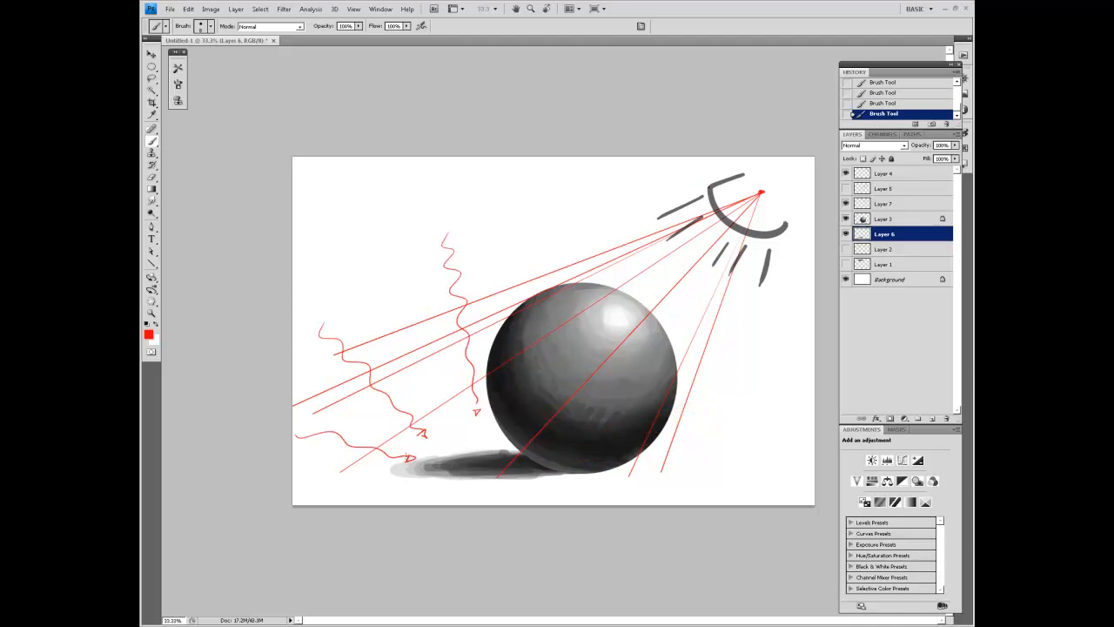
pyautogui.moveTo(358, 258); pyautogui.dragTo(472, 436)
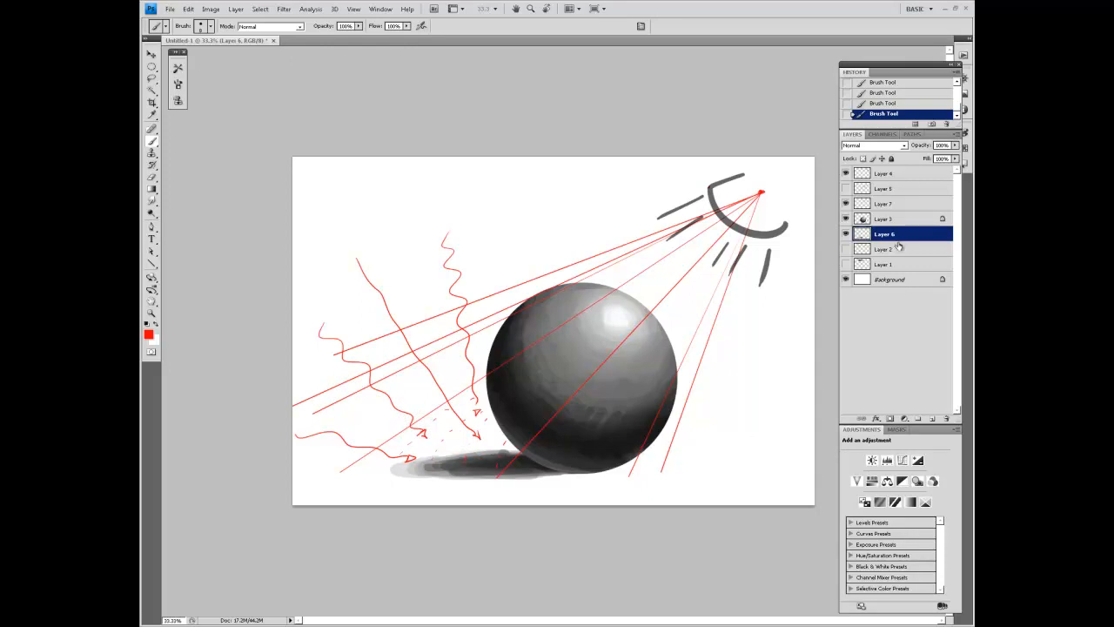
# Step: Smudge the cast shadow's far end and upper edge to blend its tones softly into the ground
pyautogui.press('r')
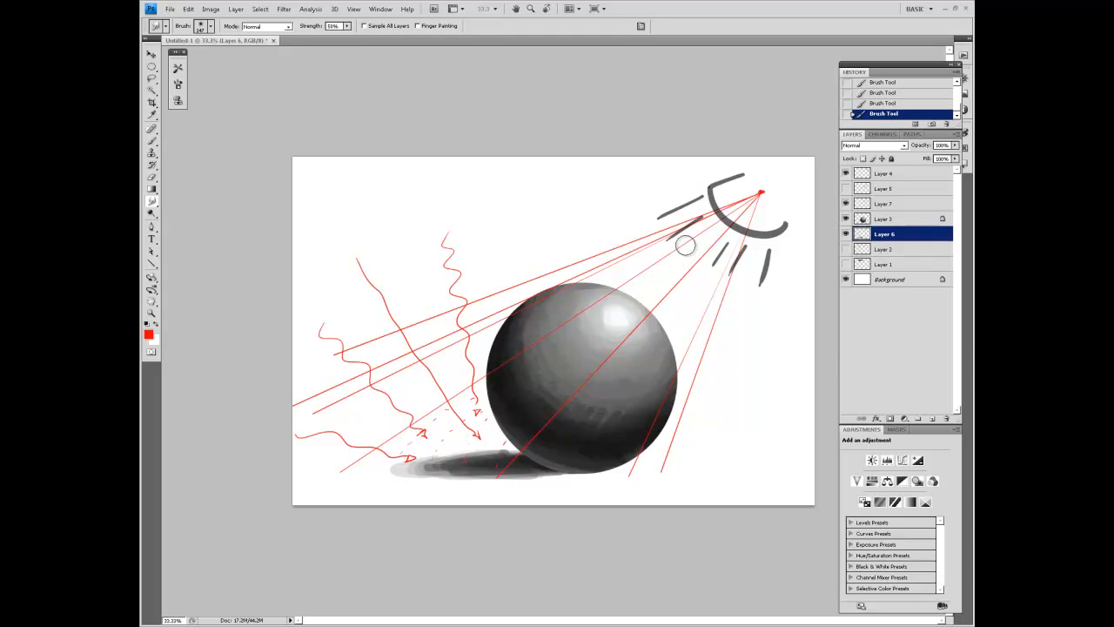
pyautogui.moveTo(401, 466)
pyautogui.mouseDown()
pyautogui.moveTo(363, 469)
pyautogui.moveTo(422, 477)
pyautogui.moveTo(438, 463)
pyautogui.moveTo(387, 467)
pyautogui.moveTo(400, 475)
pyautogui.moveTo(371, 465)
pyautogui.moveTo(396, 462)
pyautogui.moveTo(381, 472)
pyautogui.moveTo(421, 478)
pyautogui.mouseUp()
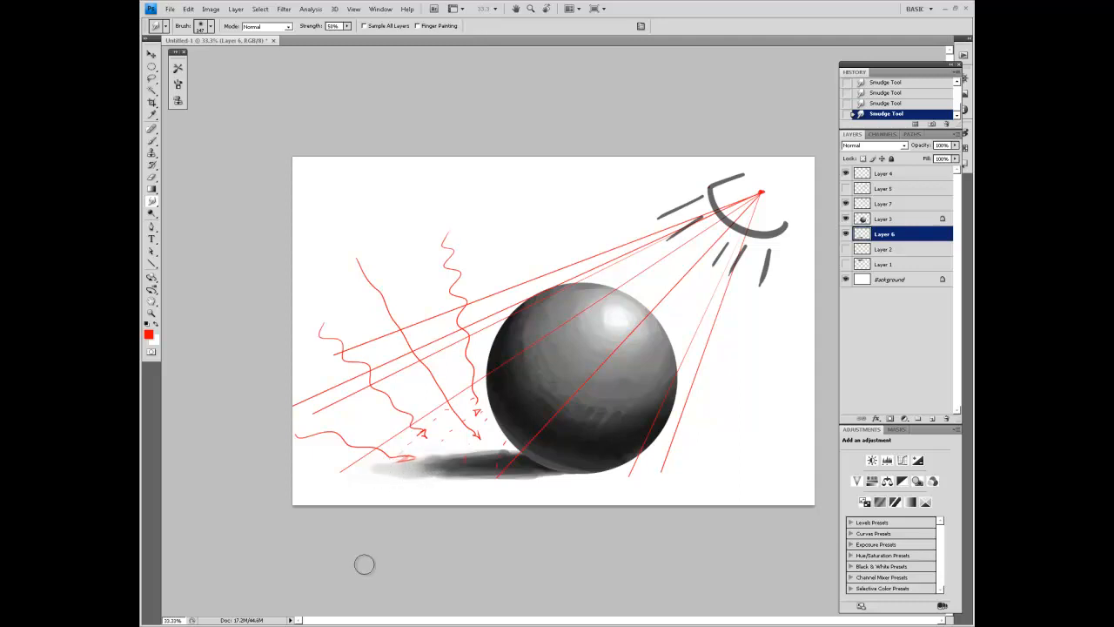
pyautogui.moveTo(427, 453)
pyautogui.mouseDown()
pyautogui.moveTo(391, 460)
pyautogui.moveTo(388, 473)
pyautogui.moveTo(442, 478)
pyautogui.moveTo(430, 455)
pyautogui.moveTo(445, 454)
pyautogui.mouseUp()
# Step: Toggle the visibility of Layer 6 to compare the sphere with and without its cast shadow
pyautogui.click(845, 235)
pyautogui.click(845, 234)
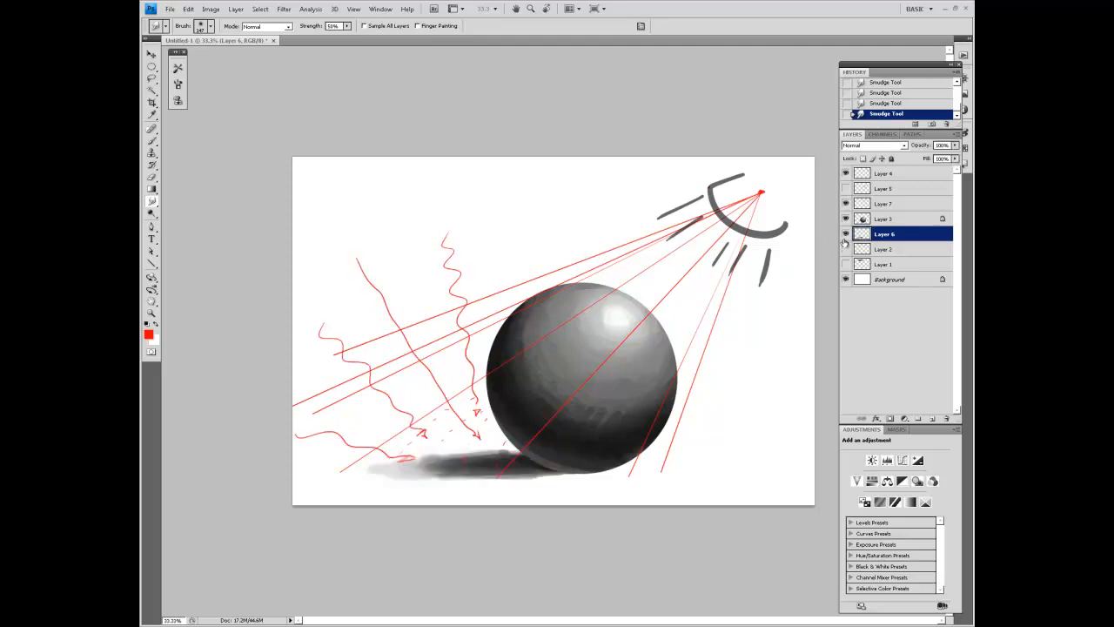
pyautogui.click(845, 235)
pyautogui.click(845, 235)
# Step: Hide the straight red rays on Layer 7 and show the black-to-white value scale on Layer 1
pyautogui.click(845, 206)
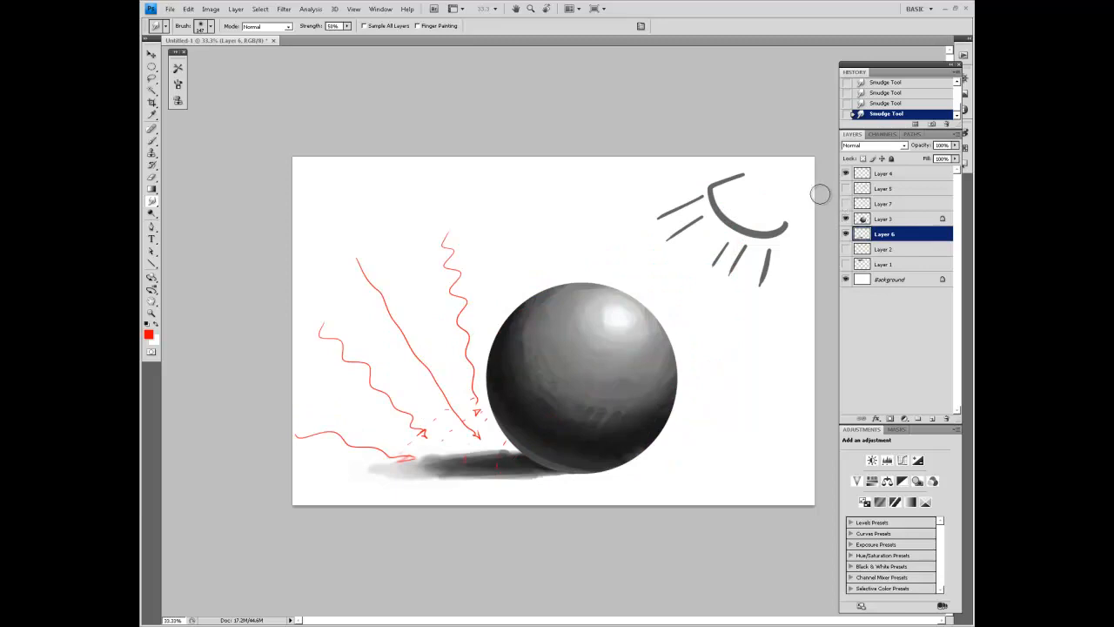
pyautogui.click(845, 264)
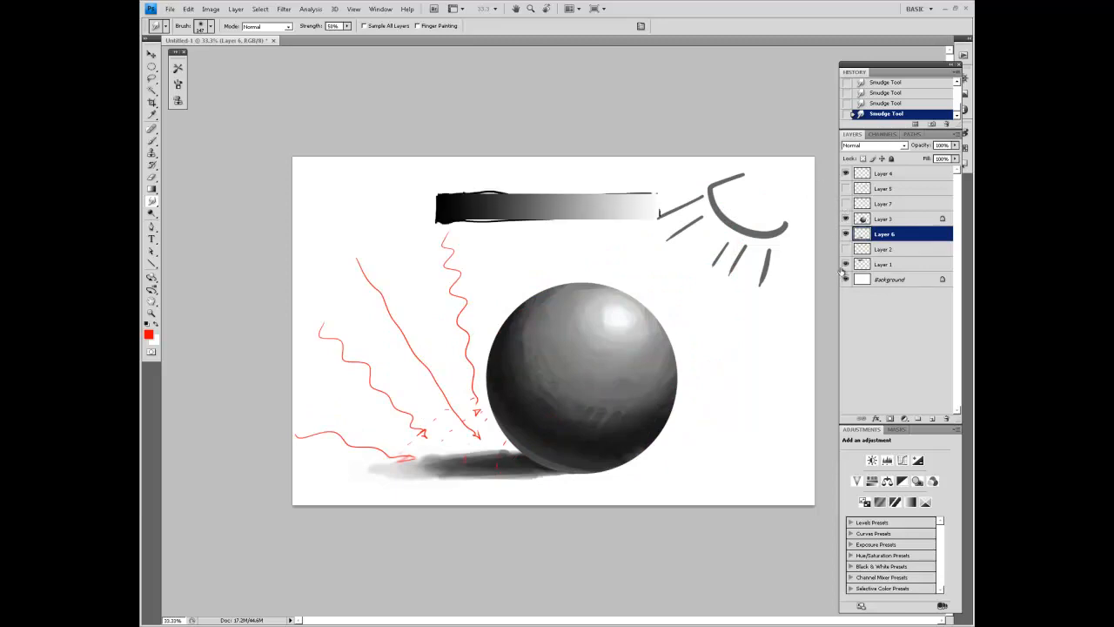